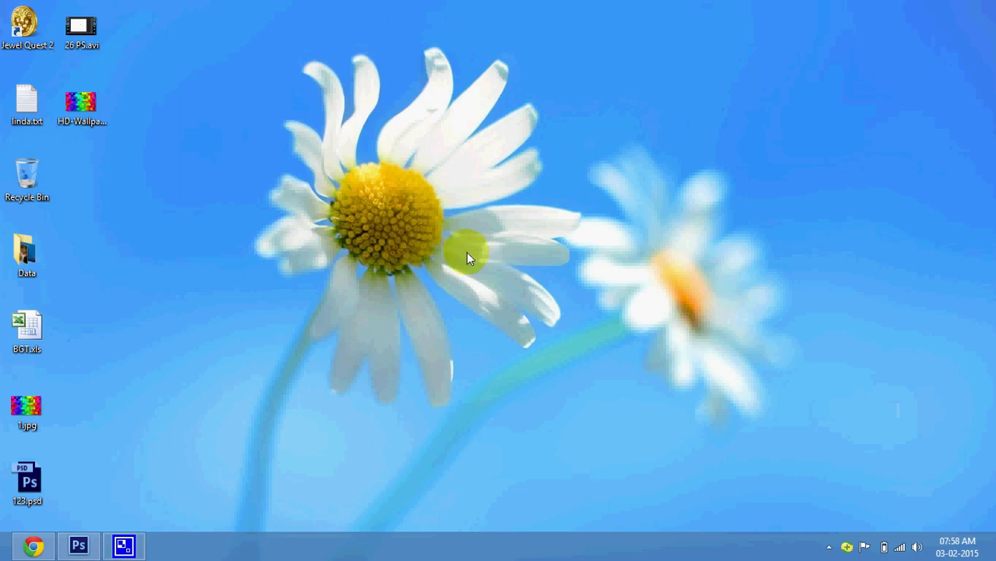
Drag the HD-Wallpapers-10-2 cube image from the desktop into 123.psd as a placed layer.
drag(82, 106, 107, 506)
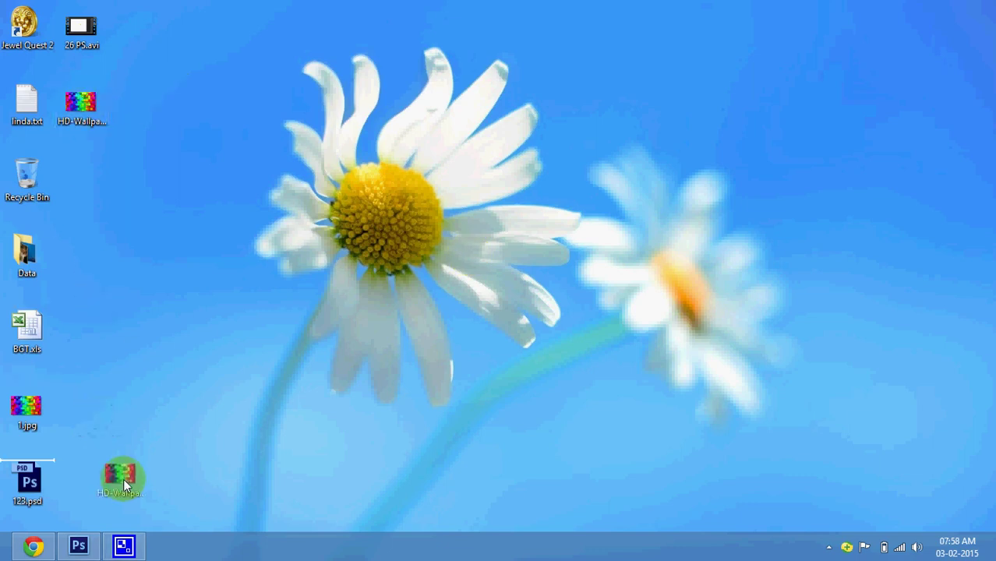
drag(107, 506, 243, 308)
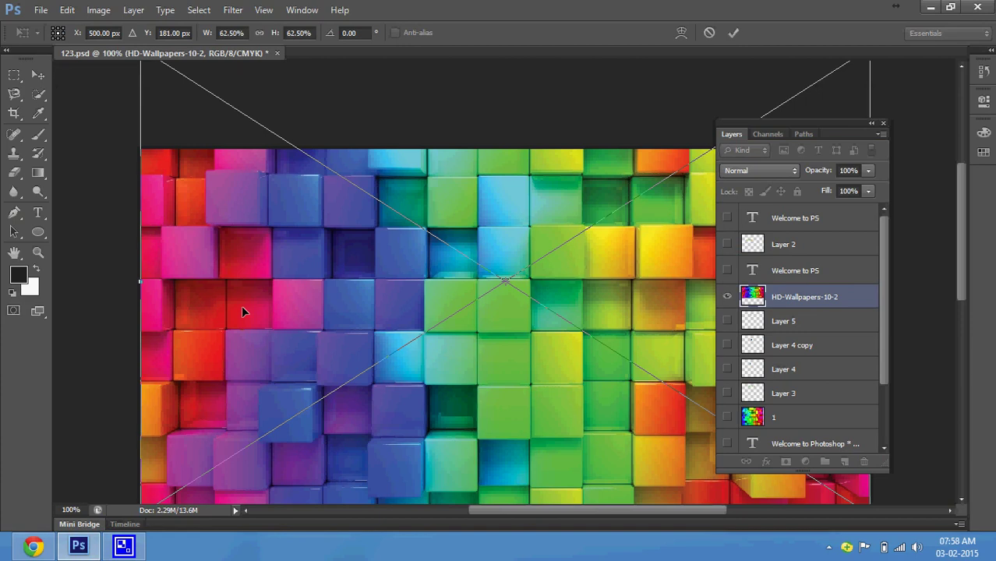
Move and enlarge the placed wallpaper to cover the whole canvas, then commit it.
key(ctrl+minus)
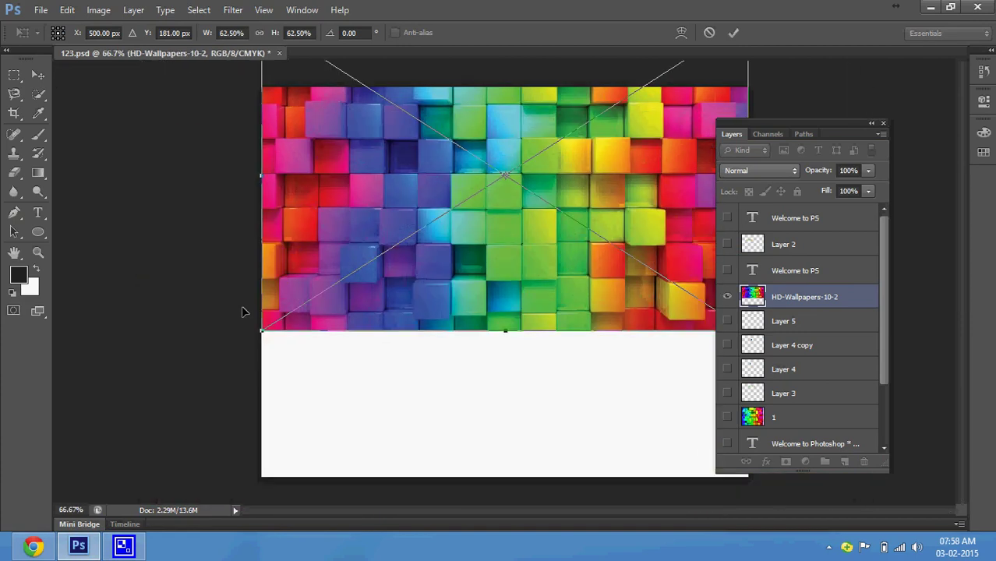
drag(502, 307, 519, 360)
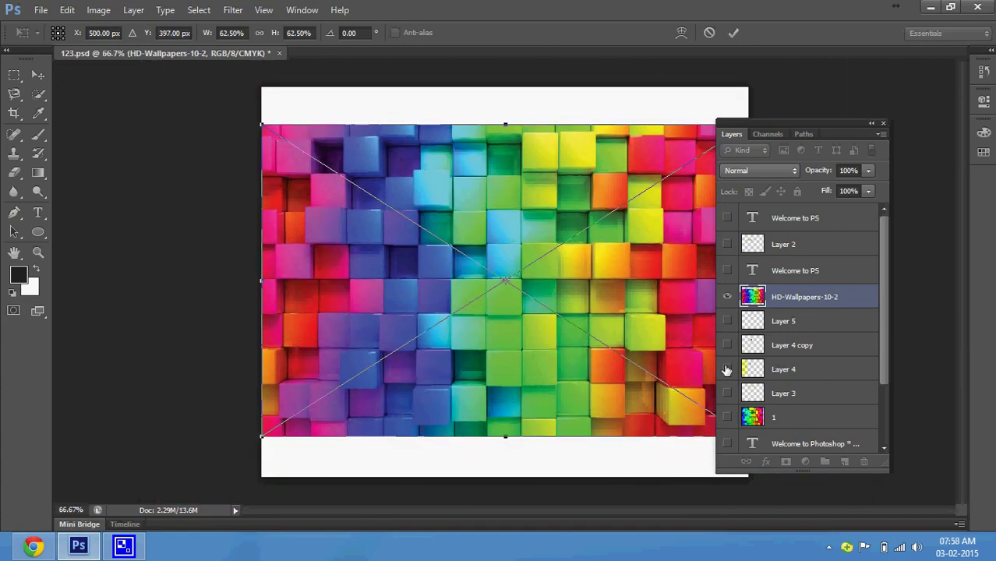
drag(261, 437, 211, 520)
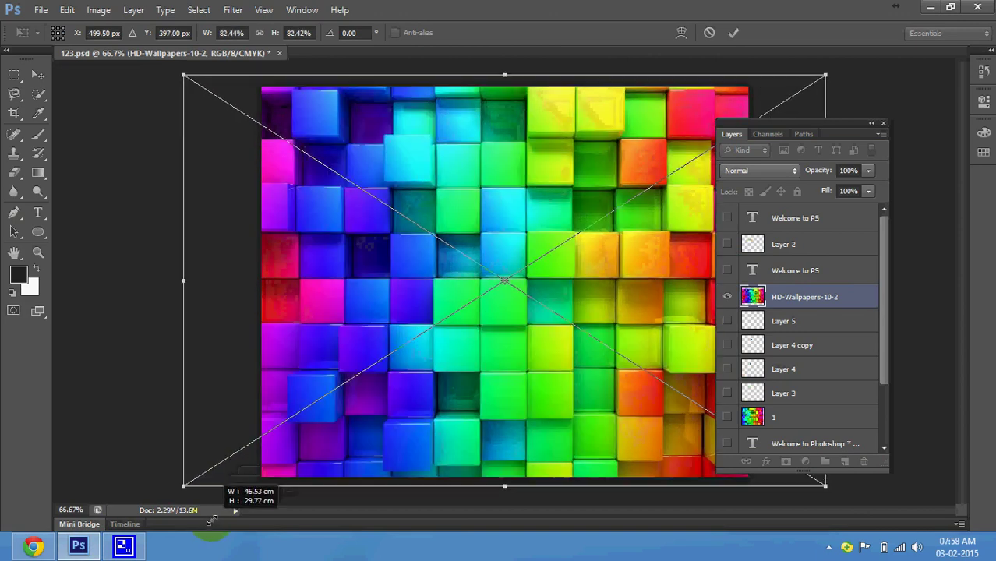
key(Return)
key(ctrl+plus)
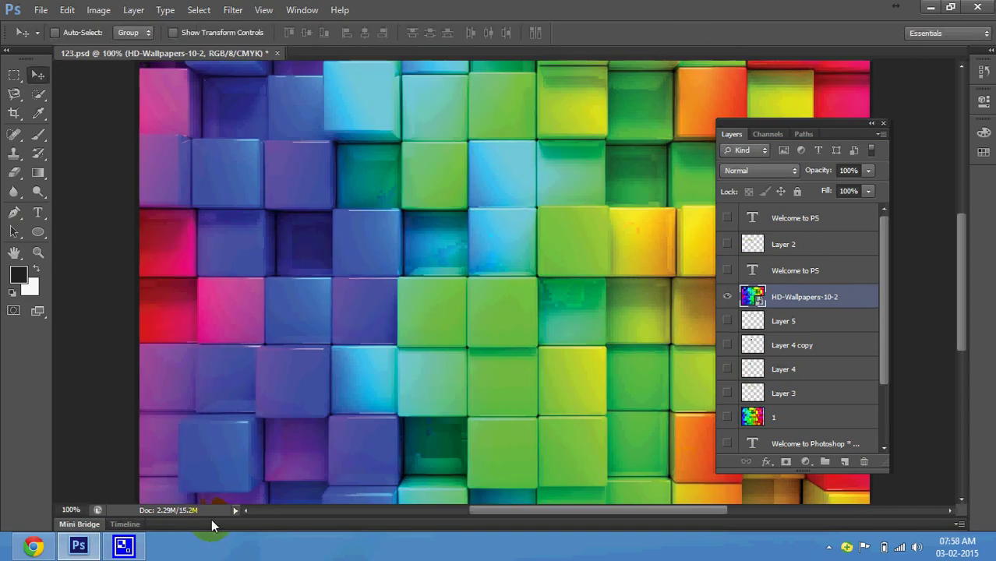
Move the Layers panel aside and zoom out to view the whole image.
drag(961, 300, 961, 276)
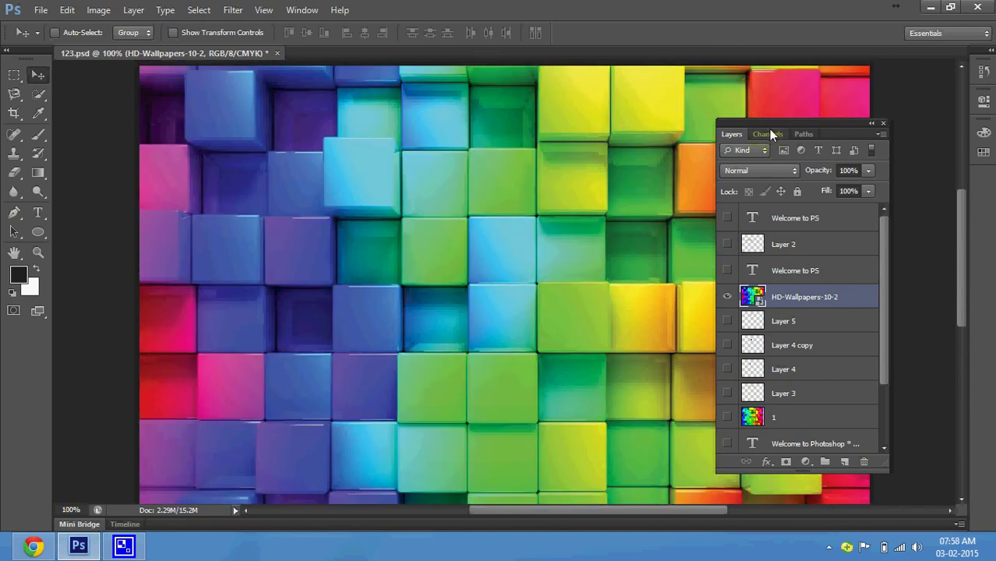
mouse_move(768, 130)
mouse_down()
mouse_move(917, 147)
mouse_move(819, 152)
mouse_up()
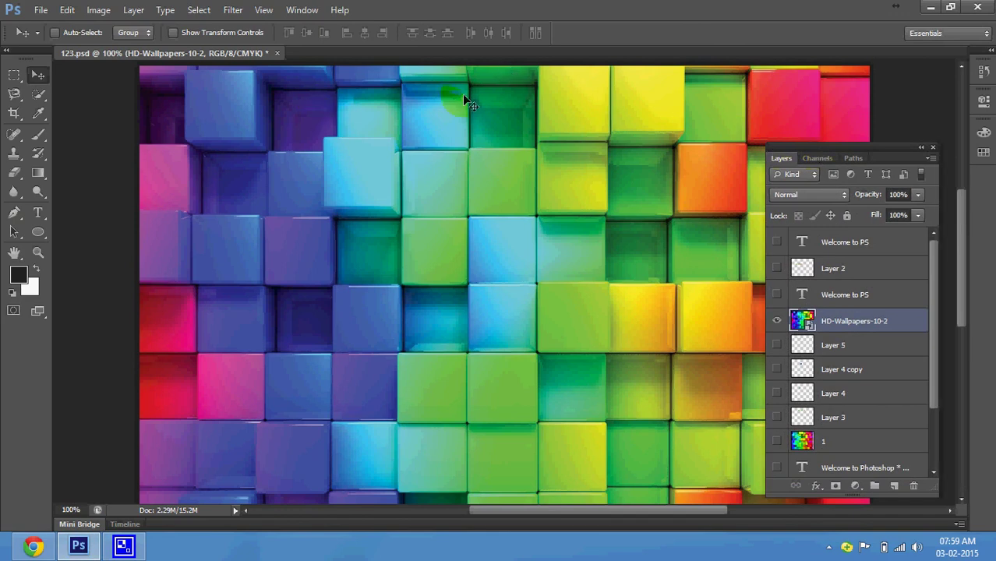
click(392, 143)
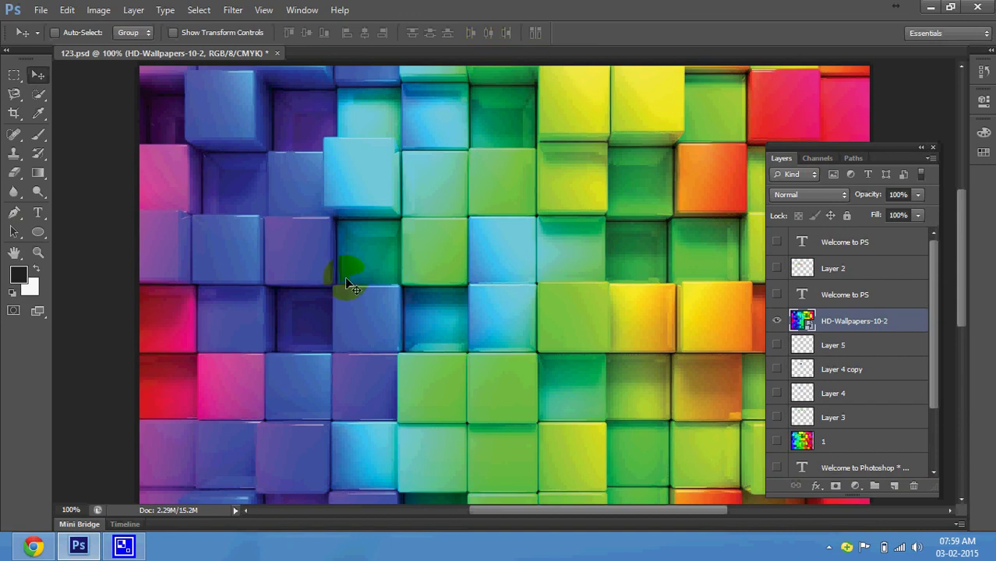
key(ctrl+minus)
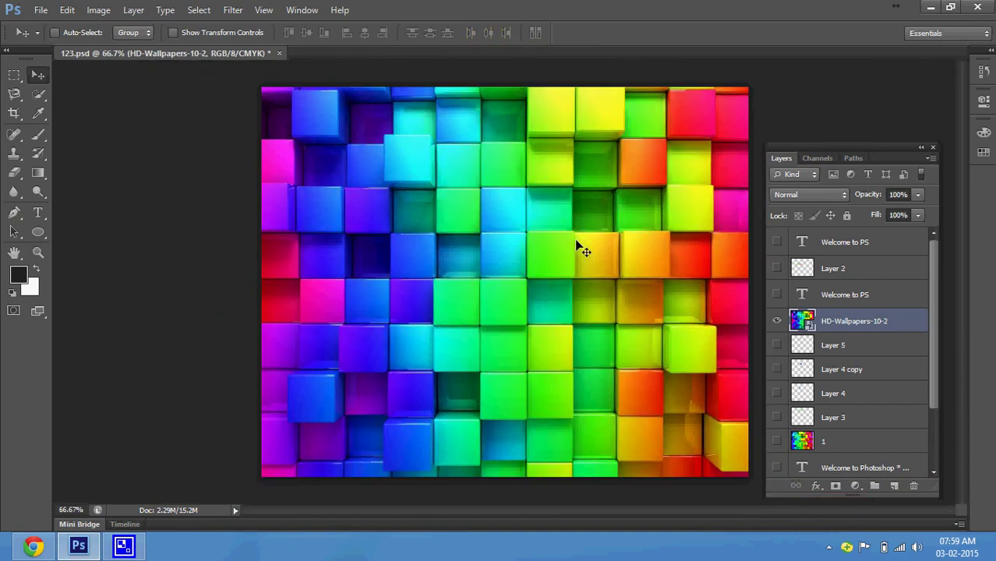
Rasterize the HD-Wallpapers-10-2 layer and duplicate it as HD-Wallpapers-10-2 copy.
right_click(850, 324)
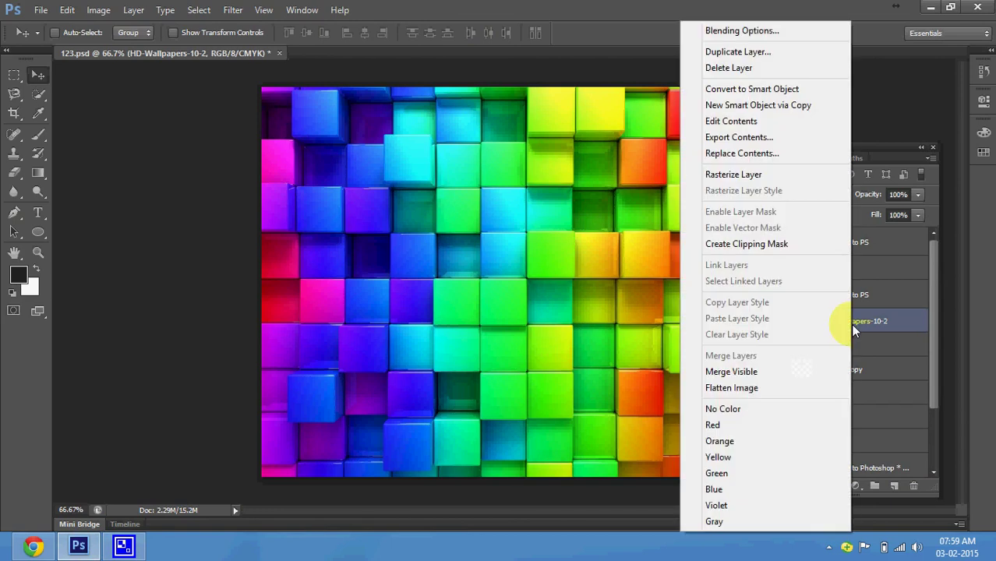
click(755, 173)
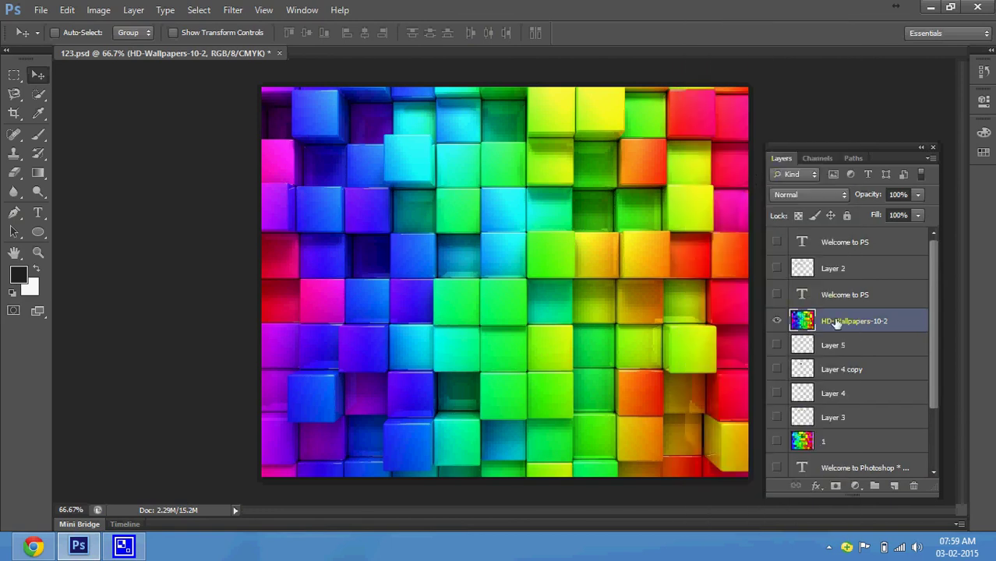
drag(836, 323, 894, 484)
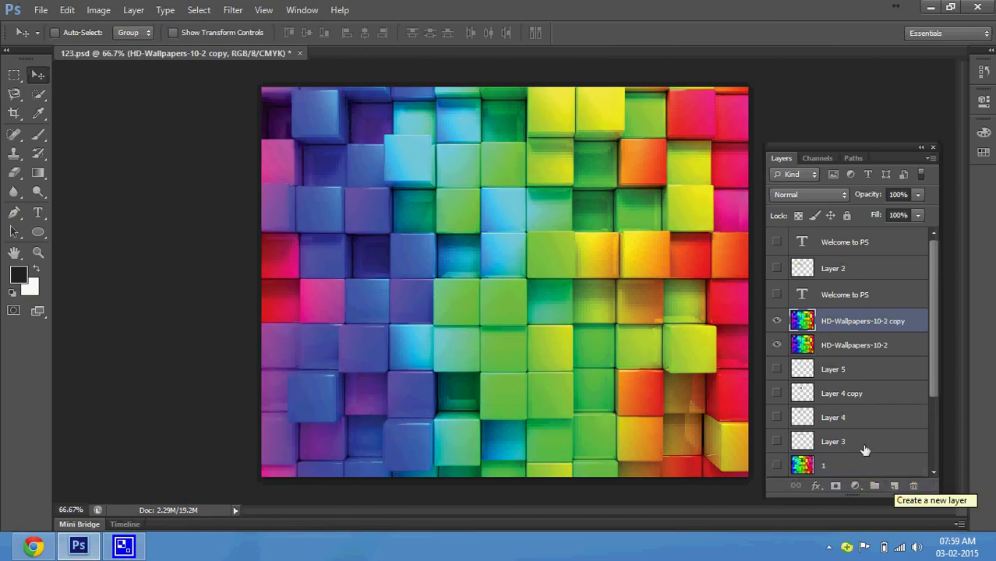
Hide the copy layer, leaving the original wallpaper visible and selected for editing.
click(777, 345)
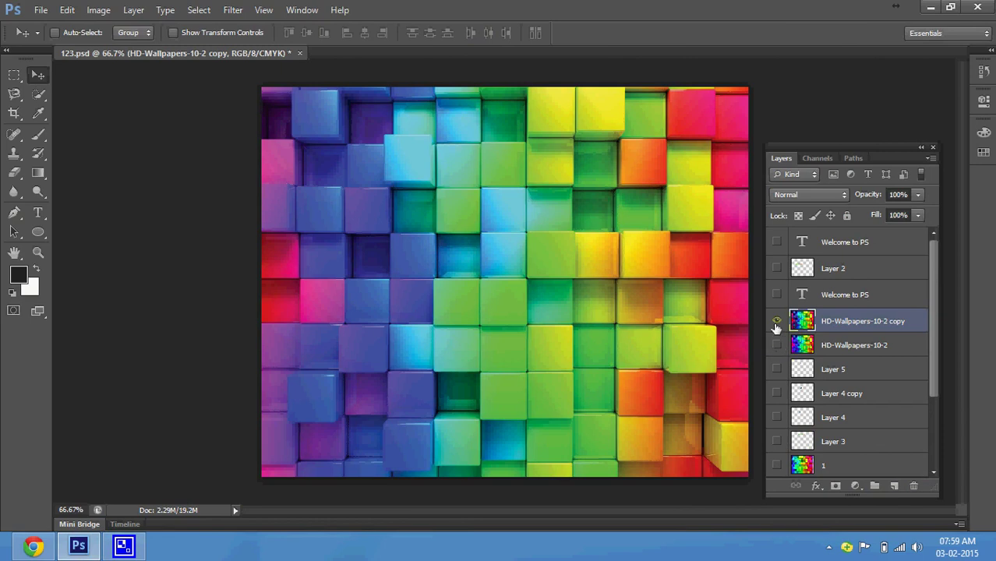
click(776, 321)
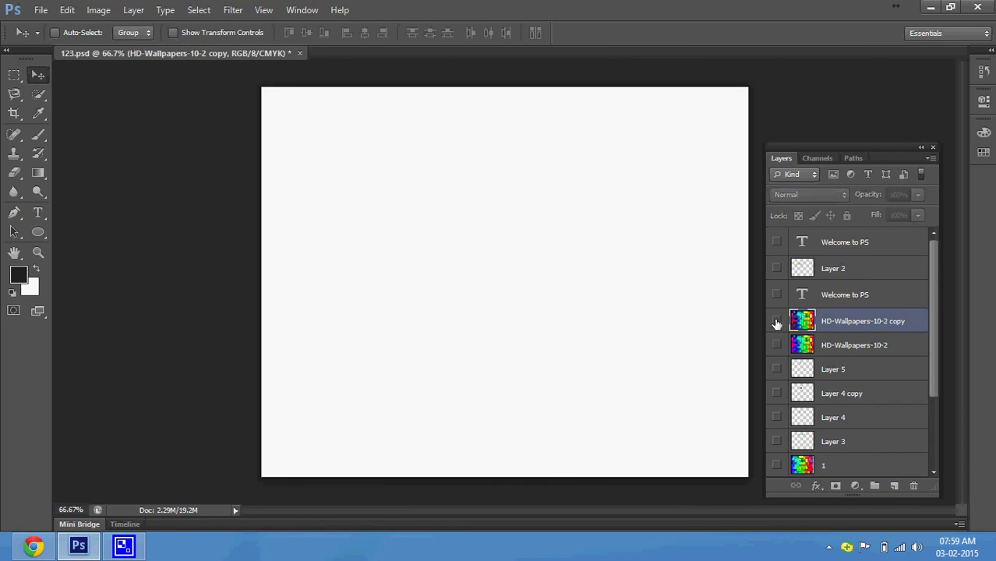
click(777, 321)
click(776, 321)
click(777, 345)
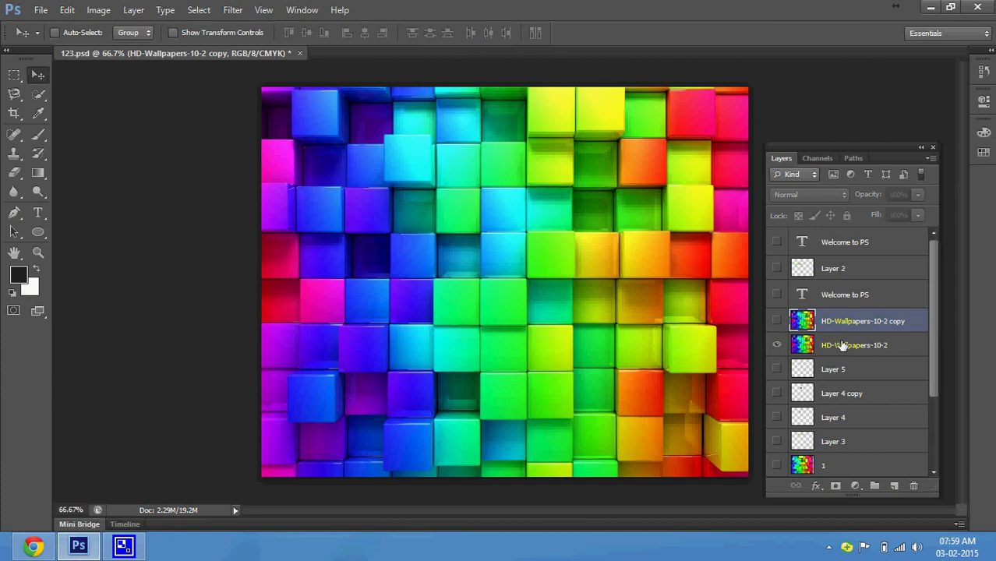
click(842, 345)
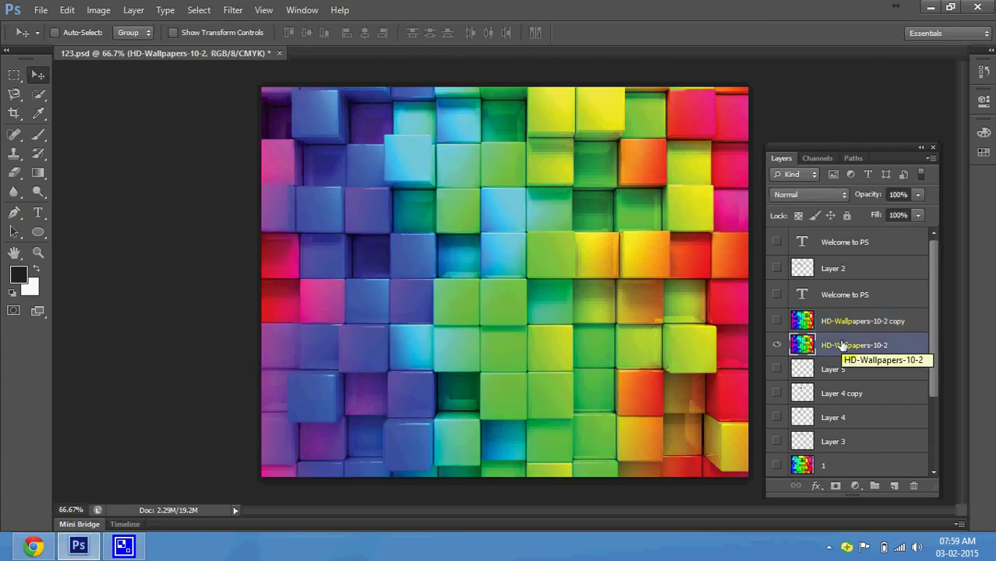
Apply a Gaussian Blur of radius 7.8 pixels to the original HD-Wallpapers-10-2 layer.
click(237, 10)
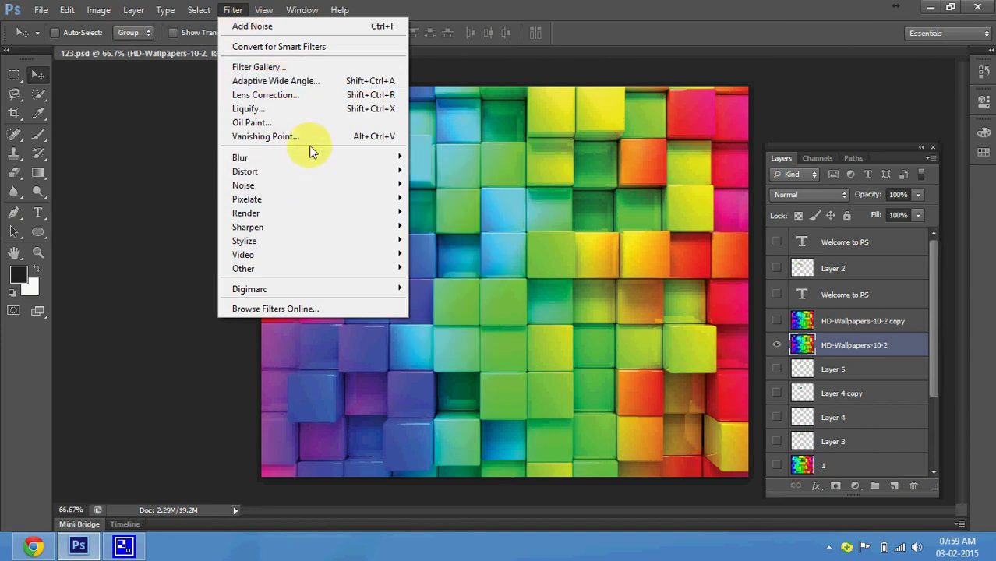
mouse_move(311, 157)
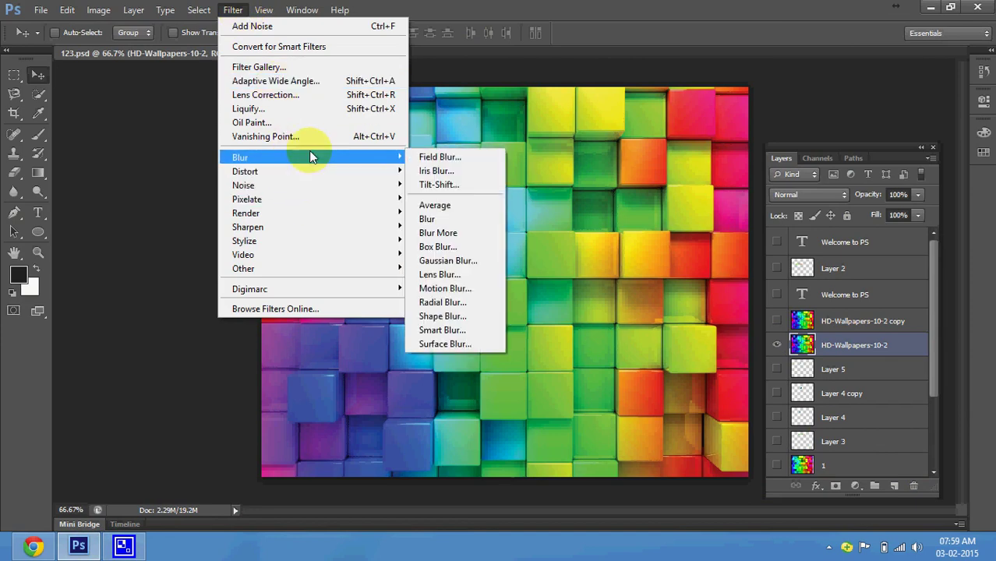
click(435, 261)
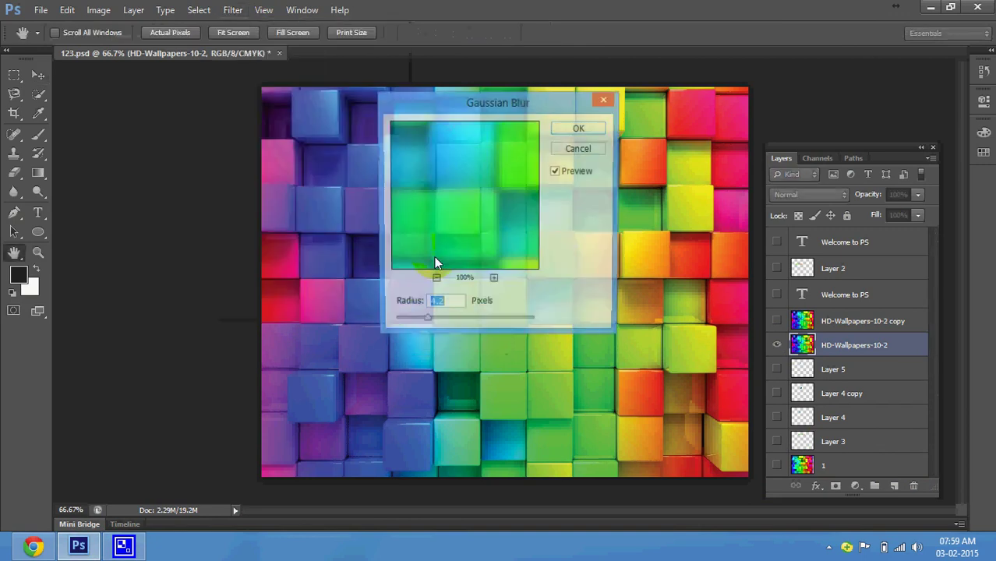
drag(483, 109, 686, 154)
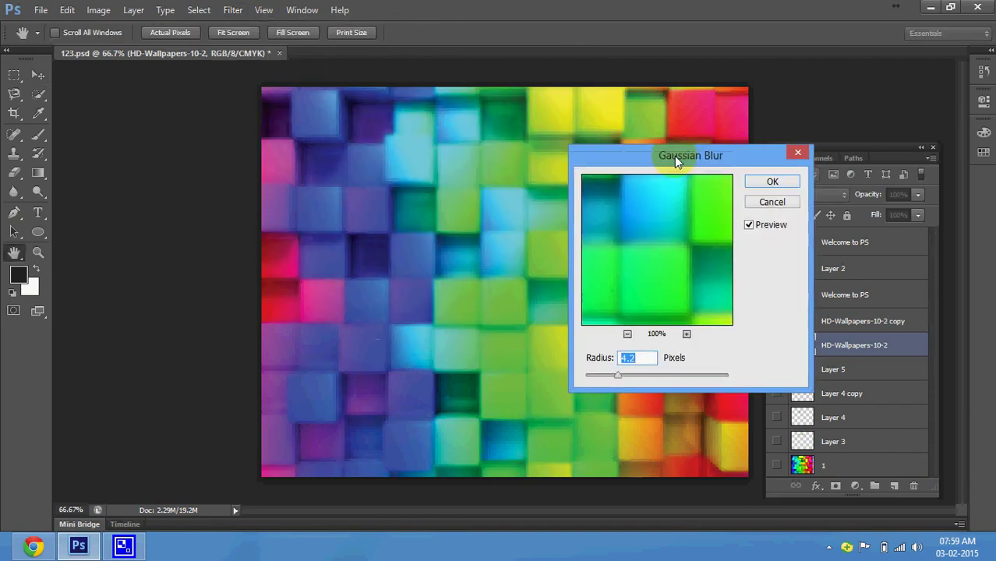
mouse_move(633, 368)
mouse_down()
mouse_move(665, 369)
mouse_move(618, 372)
mouse_move(649, 372)
mouse_up()
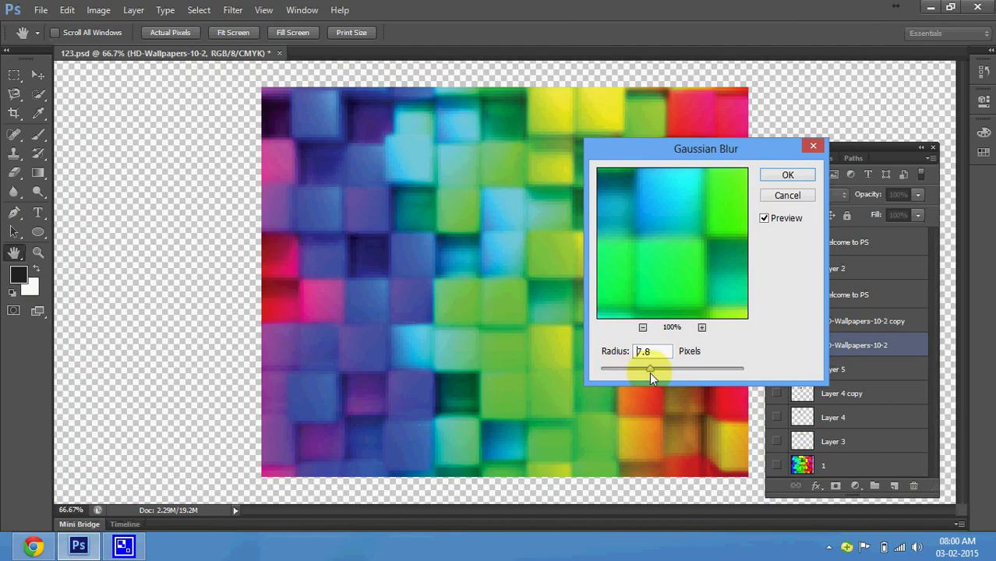
click(787, 174)
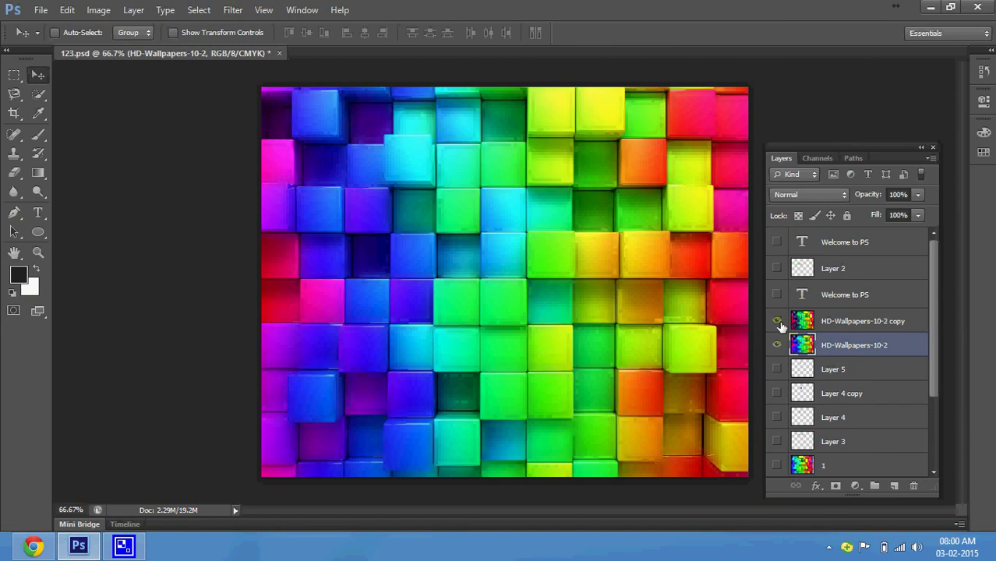
Compare the sharp copy against the blurred layer, then select the copy and pick the Eraser.
click(777, 322)
click(777, 321)
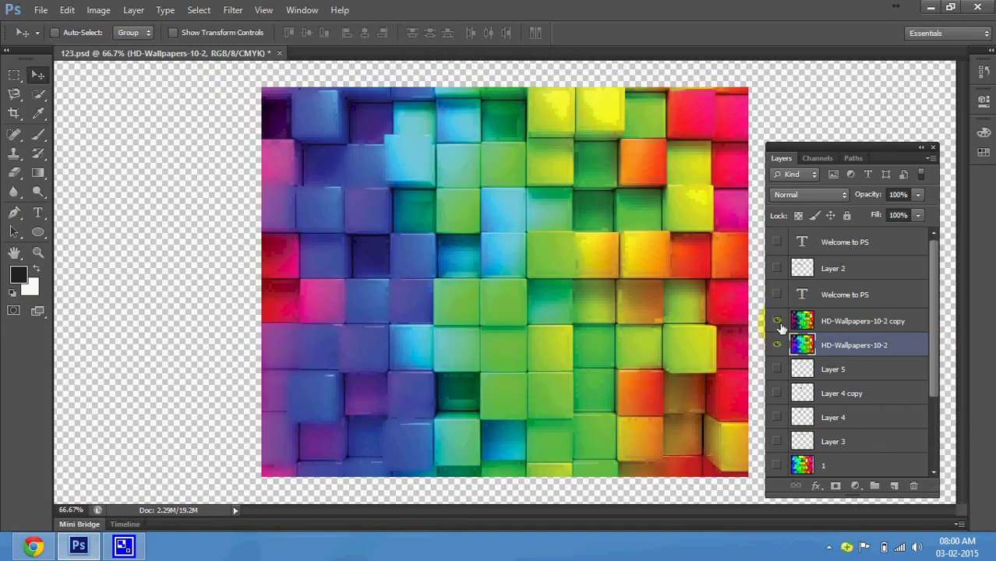
click(777, 321)
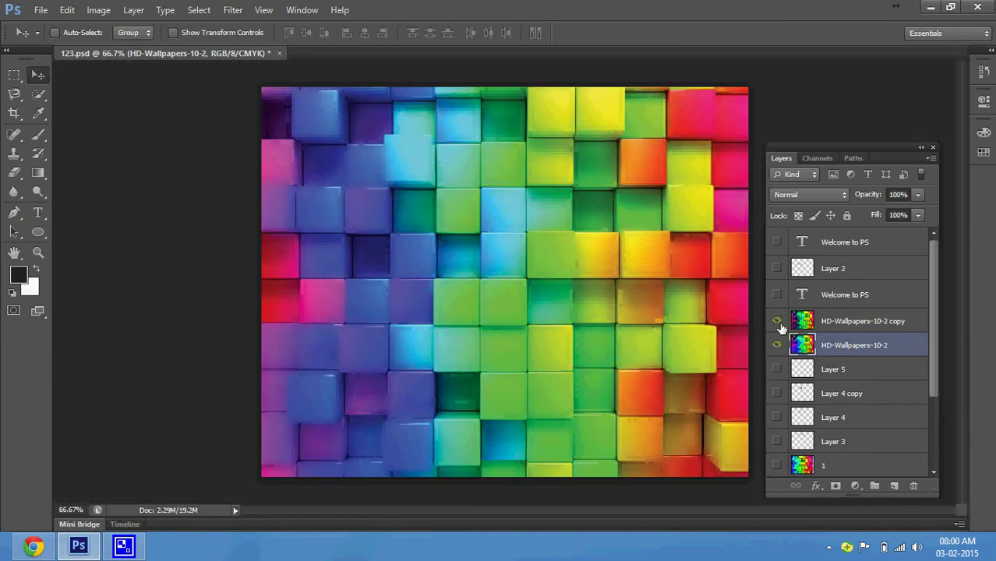
click(777, 321)
click(863, 321)
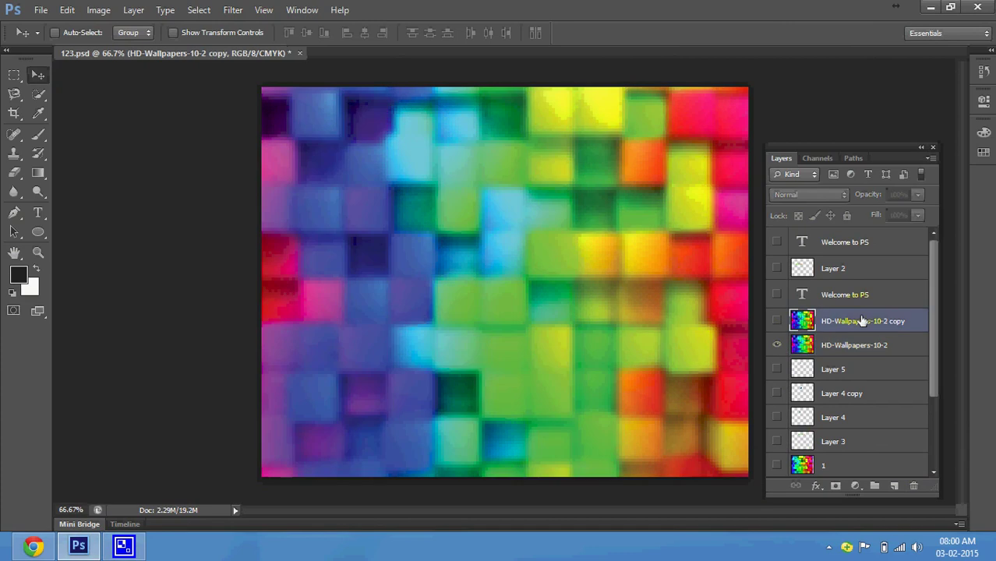
click(13, 174)
drag(14, 174, 65, 179)
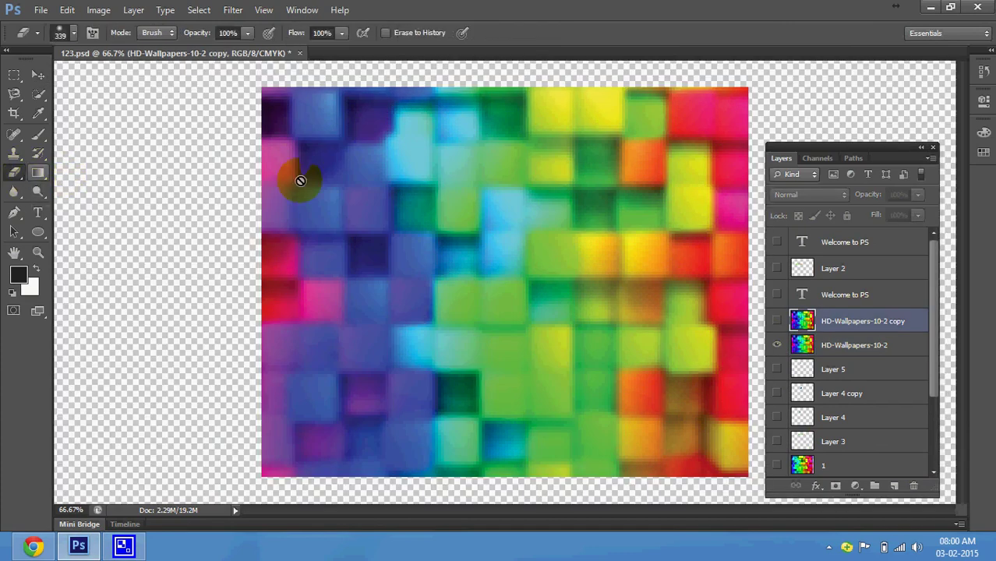
click(776, 320)
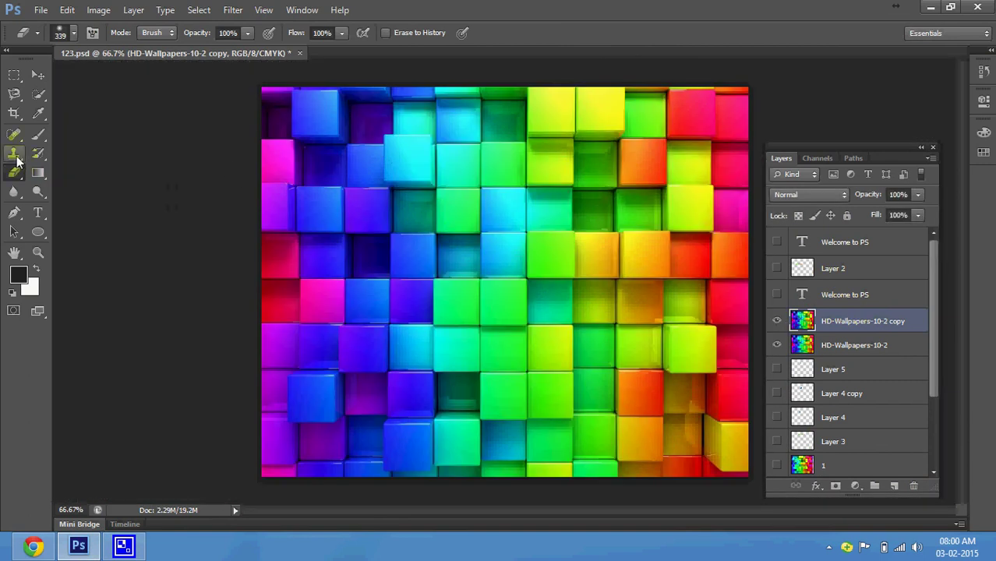
Set the eraser brush to a soft 16% hardness at size 600.
click(72, 39)
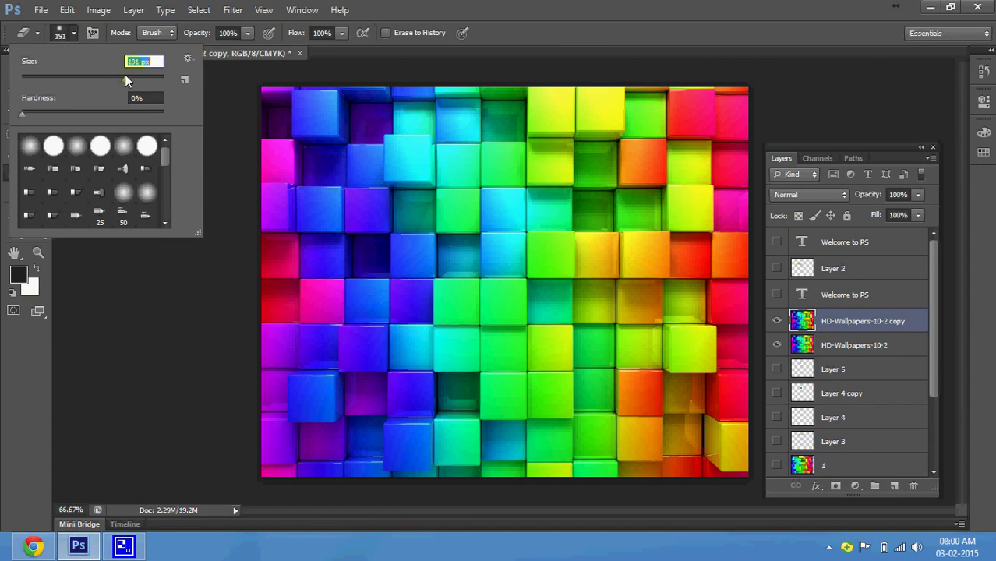
mouse_move(23, 114)
mouse_down()
mouse_move(47, 111)
mouse_move(22, 113)
mouse_up()
click(207, 118)
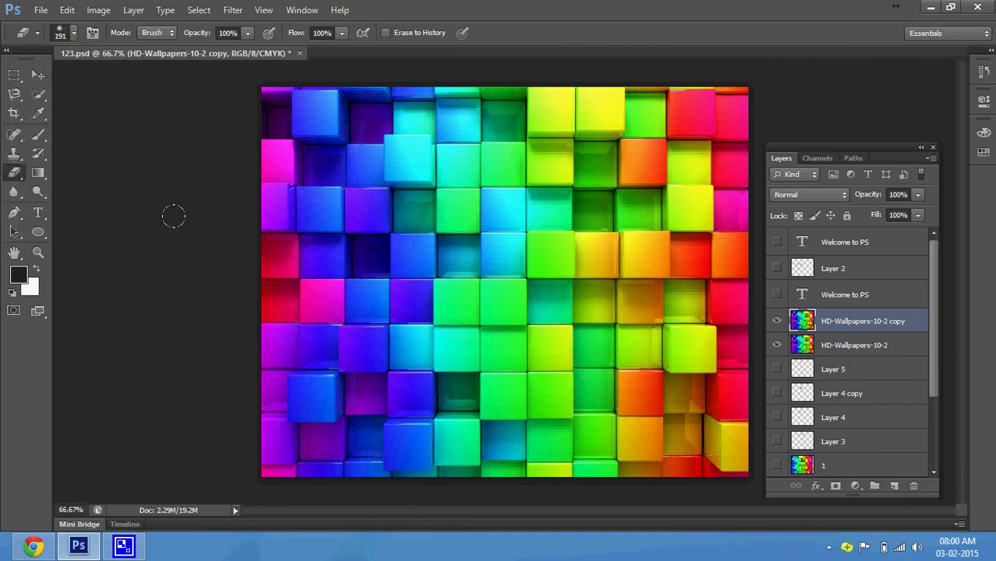
key(bracketright)
key(bracketright)
key(bracketright)
key(bracketleft)
key(bracketleft)
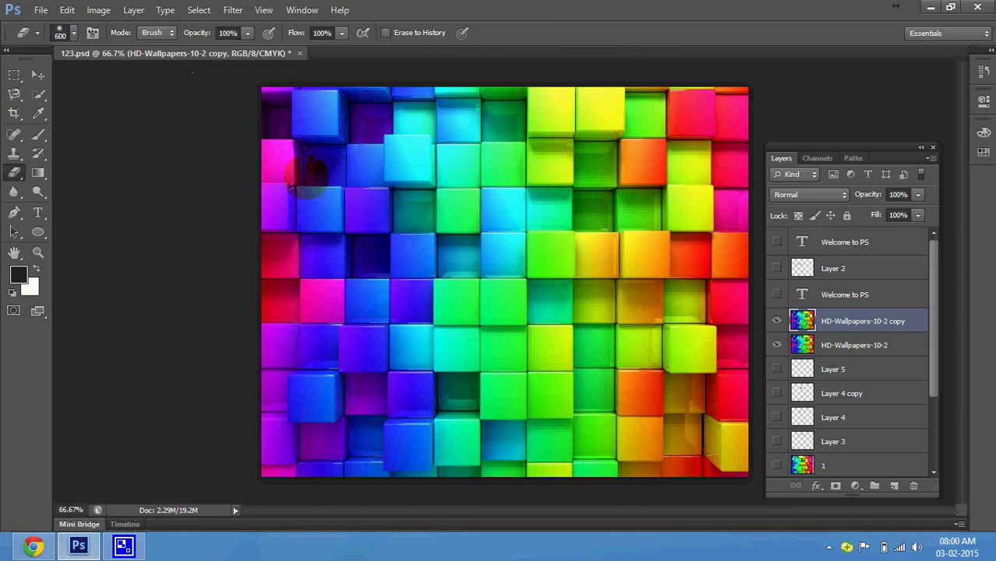
Erase across the sharp copy to reveal the blur, undoing to compare before and after.
click(187, 163)
drag(187, 163, 545, 390)
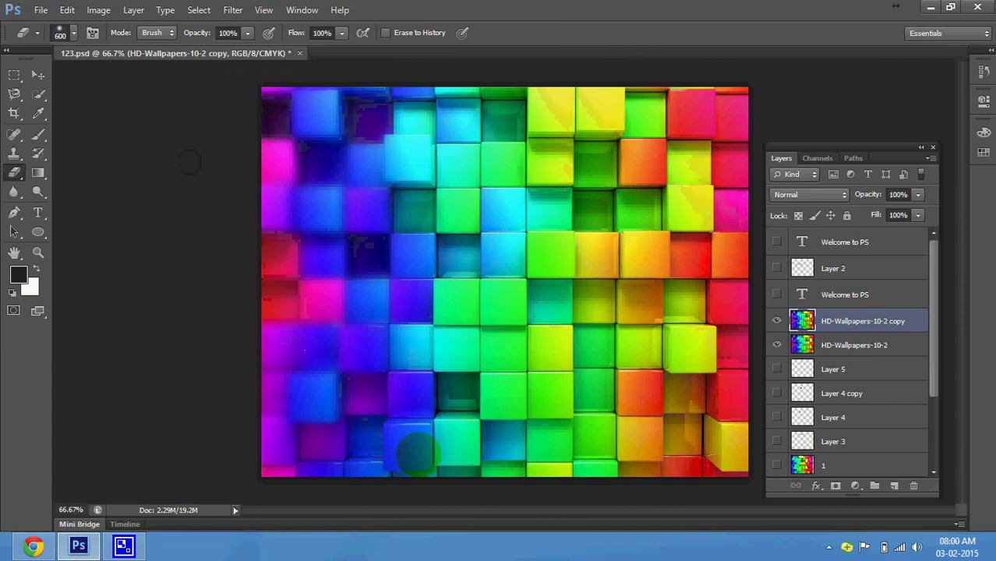
key(ctrl+z)
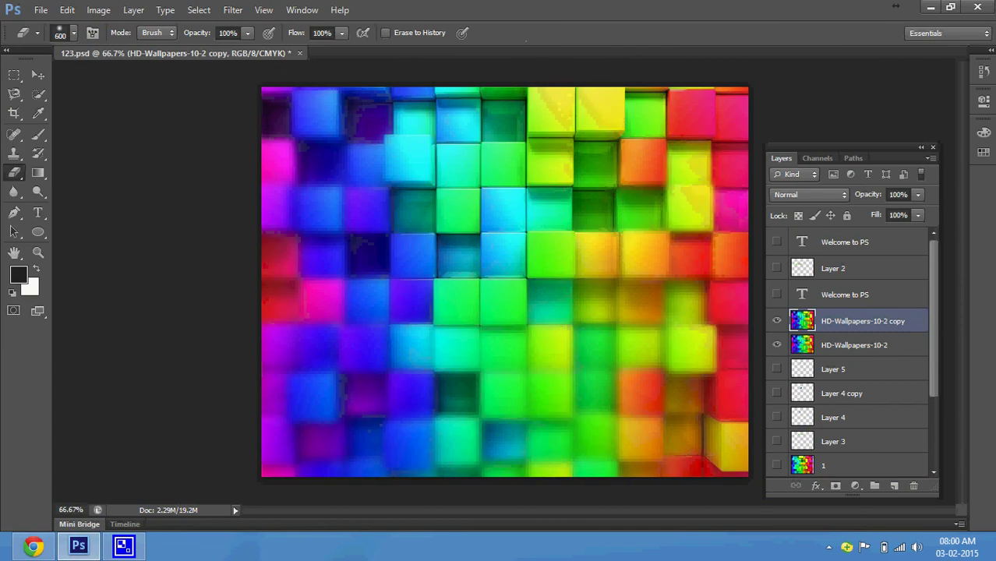
key(ctrl+z)
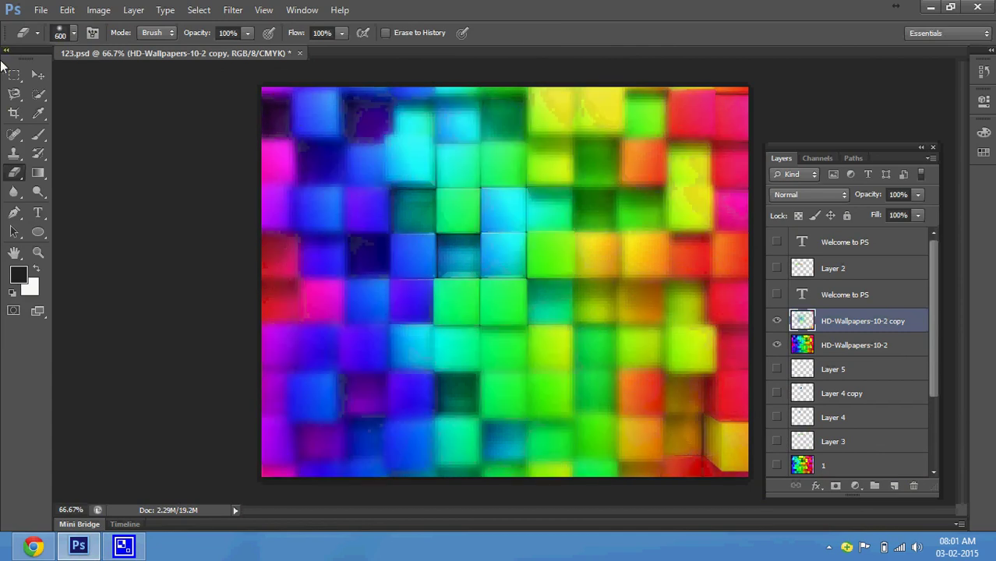
key(ctrl+z)
click(35, 76)
key(ctrl+1)
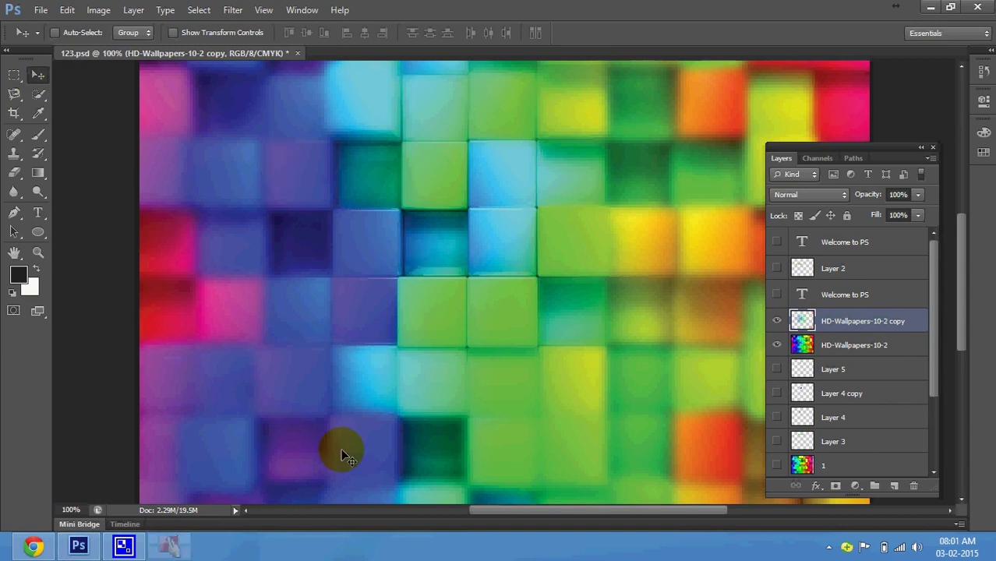
drag(340, 450, 354, 452)
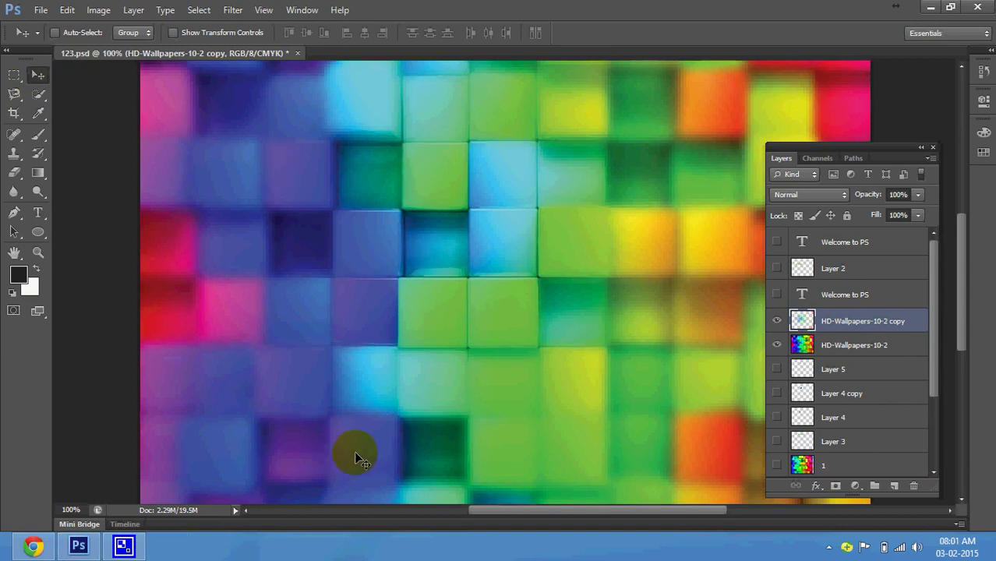
click(777, 345)
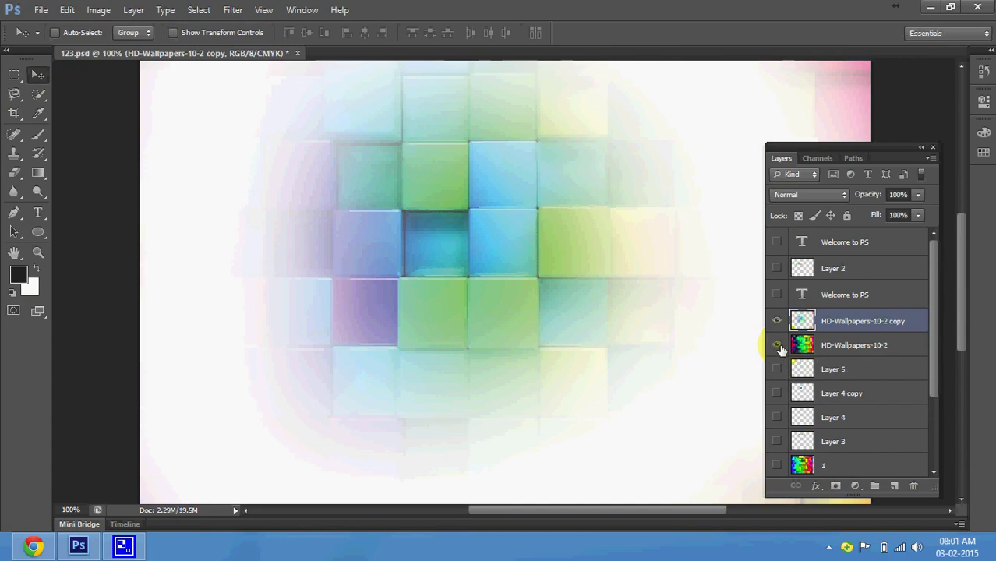
click(777, 345)
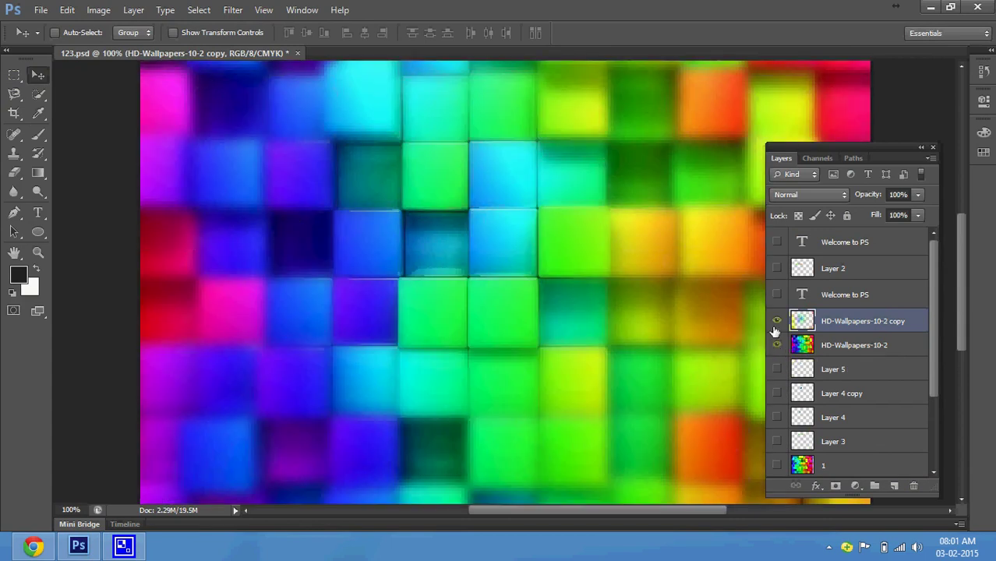
key(ctrl+0)
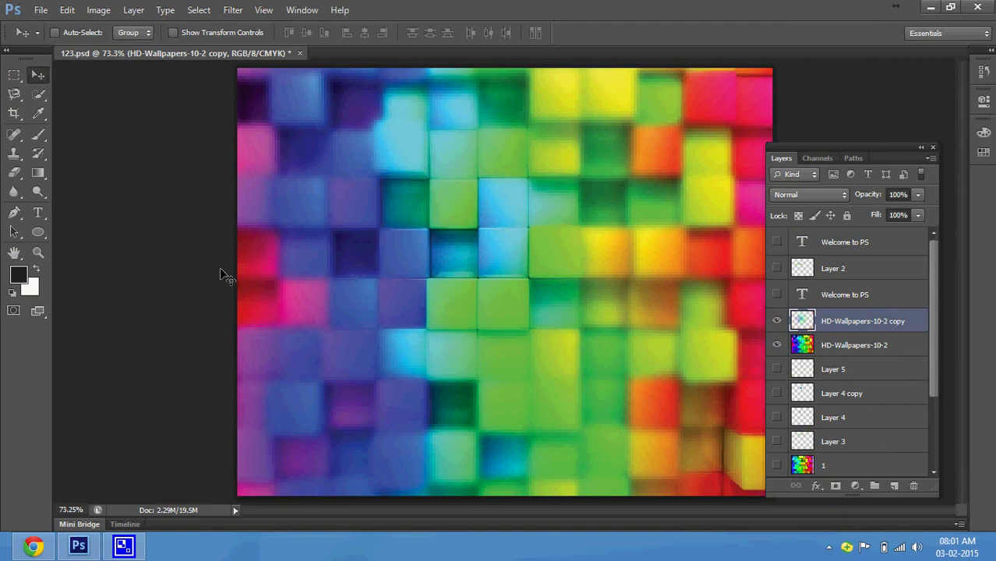
click(38, 546)
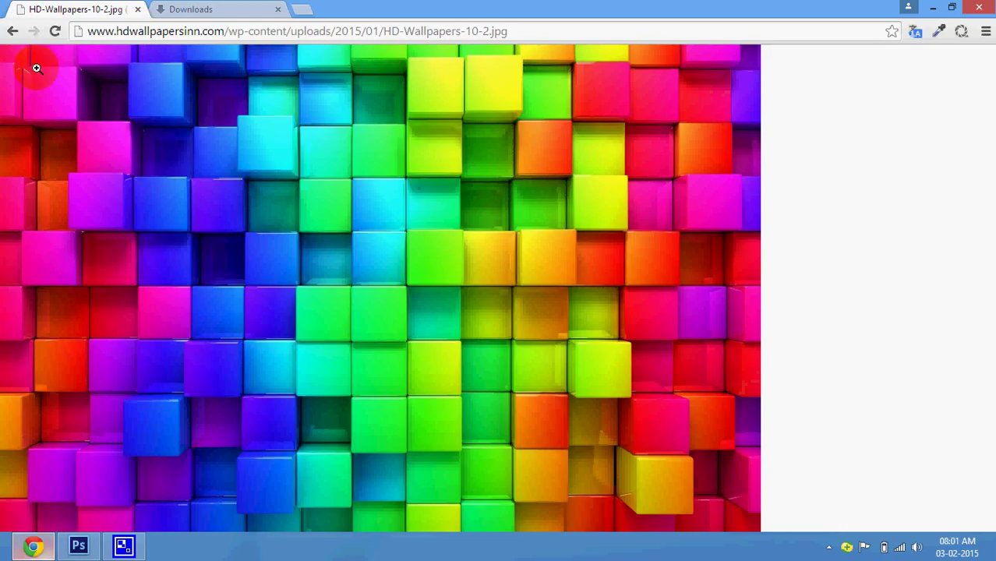
Search Google for 'vector images' from the Chrome address bar.
click(131, 30)
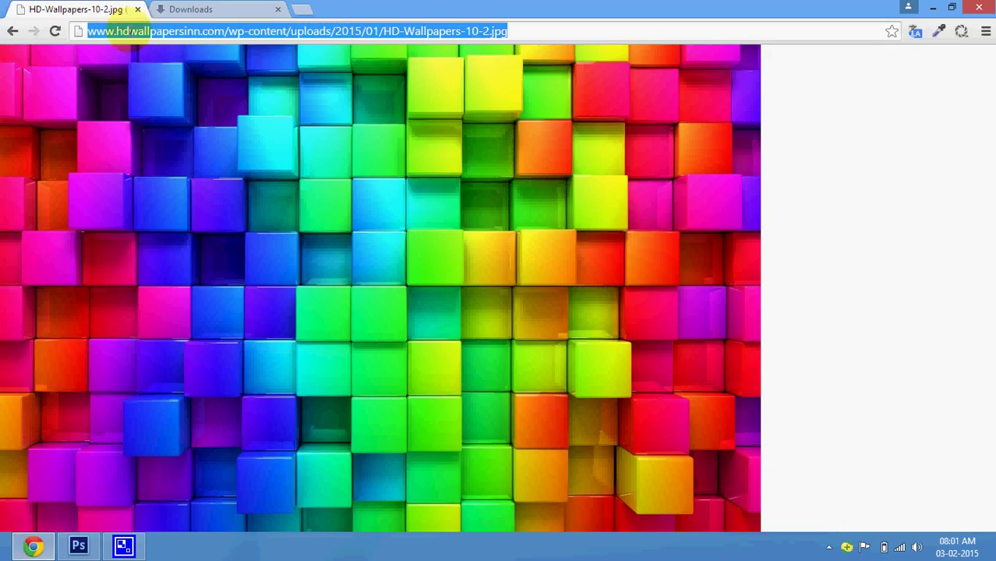
text(vector images)
key(Return)
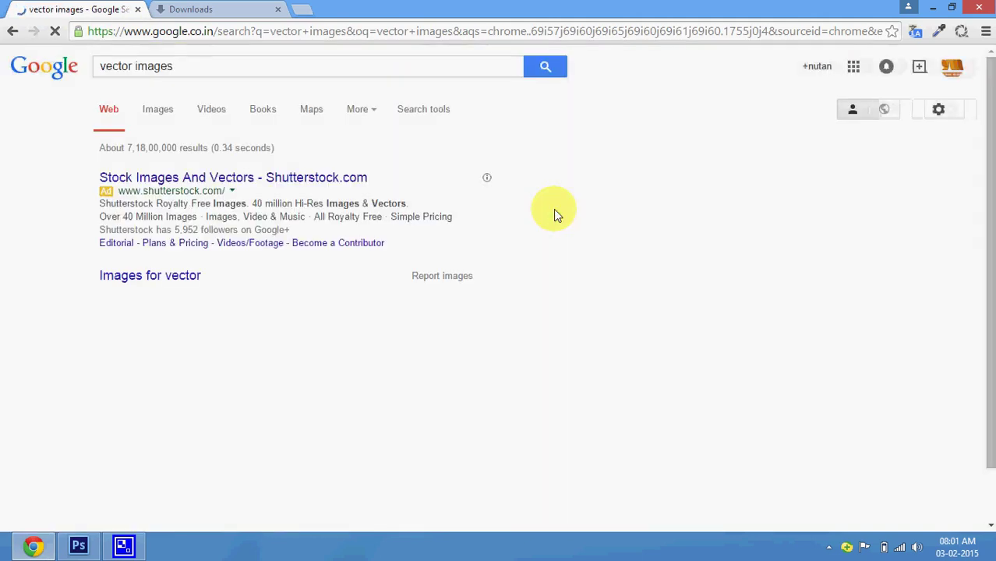
Show Google Images results for vector images and preview the black-and-white eagle clipart.
click(164, 121)
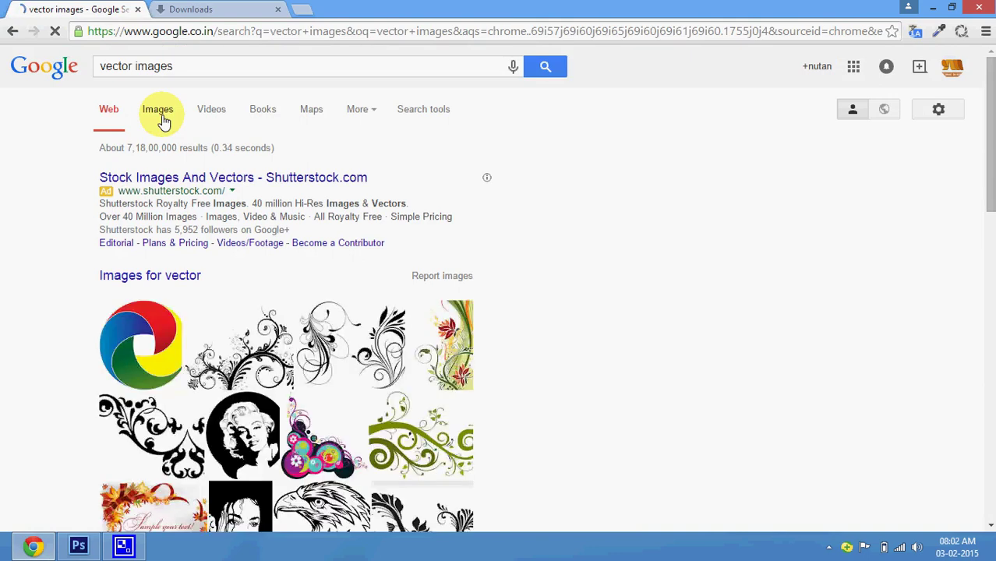
click(158, 109)
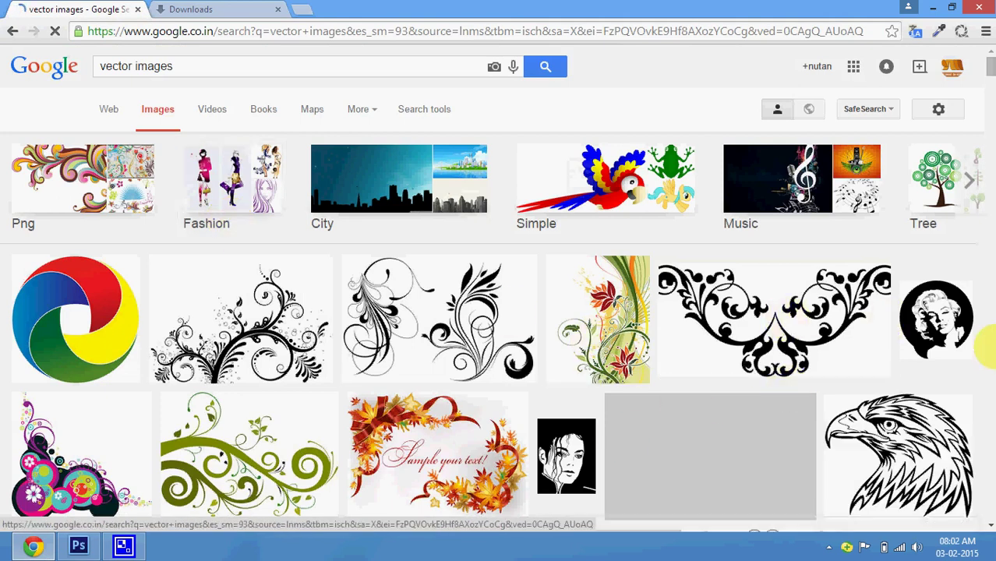
click(896, 465)
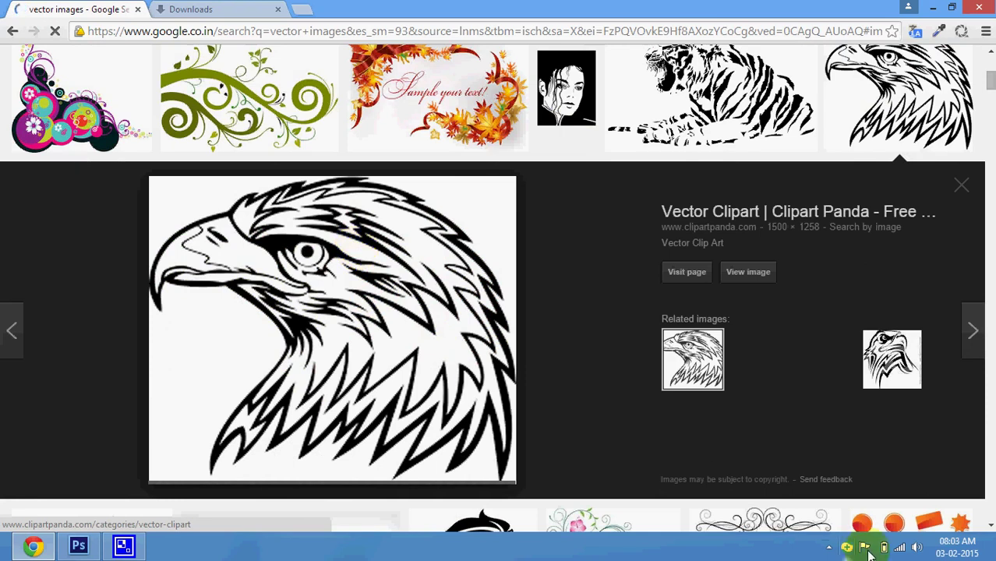
Save the eagle clipart to the desktop as images.png and carry it toward Photoshop.
click(830, 548)
right_click(809, 470)
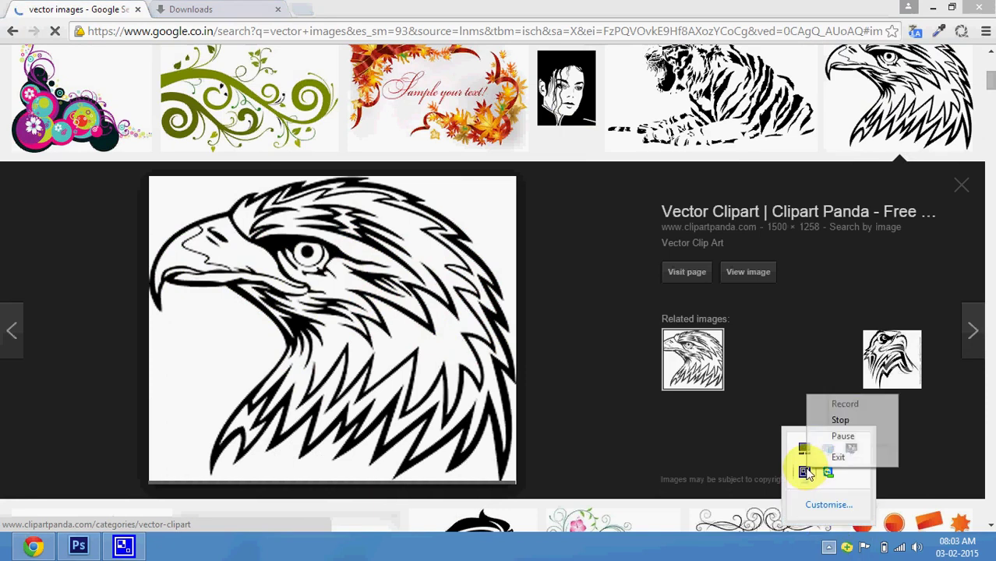
click(826, 436)
drag(82, 178, 130, 461)
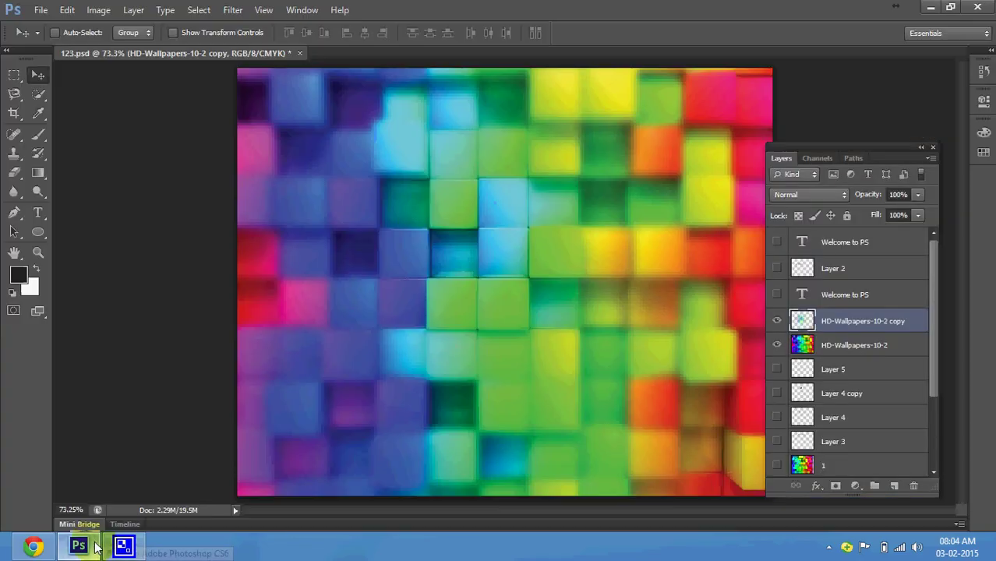
Drop images.png onto 123.psd, scale it up to about 241% and commit the images layer.
drag(131, 461, 522, 341)
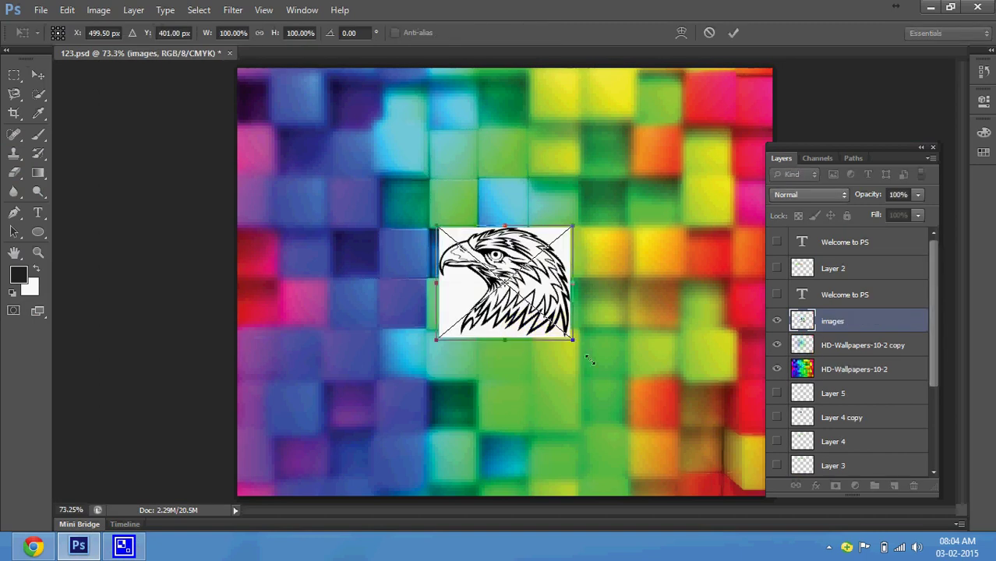
drag(570, 336, 670, 418)
key(Return)
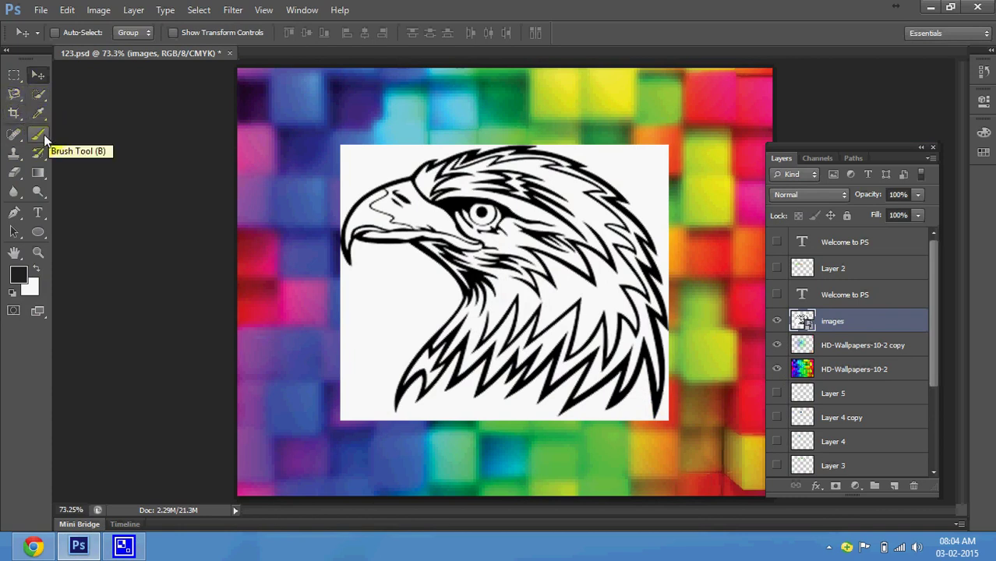
Select the eagle's white background with the Magic Wand; deleting fails on the smart object.
click(41, 115)
click(38, 93)
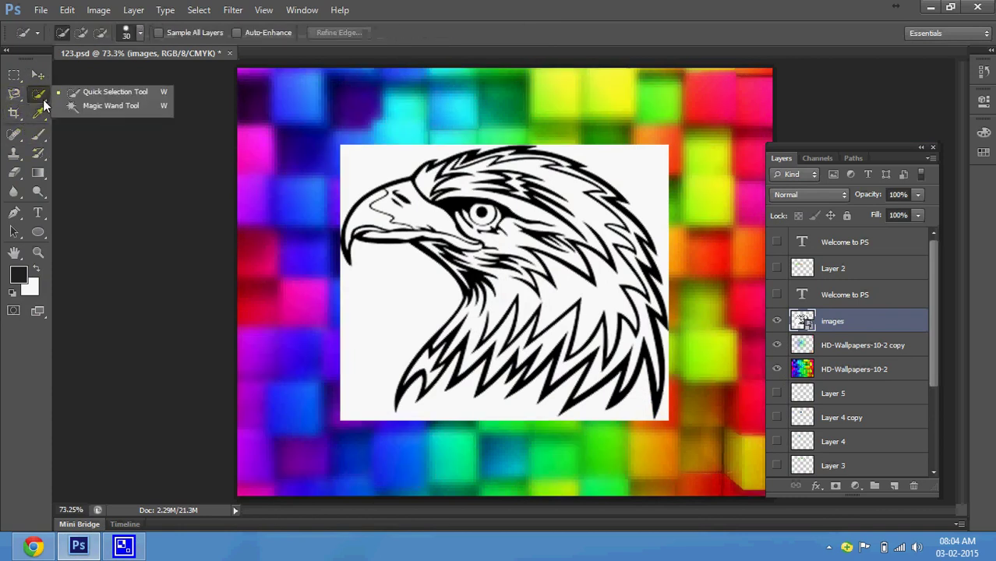
click(102, 107)
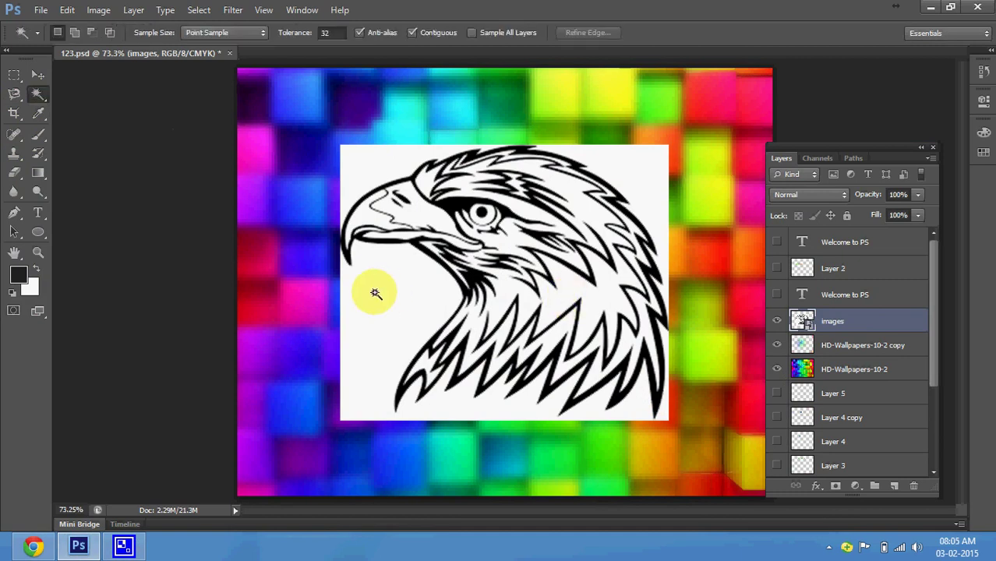
click(374, 293)
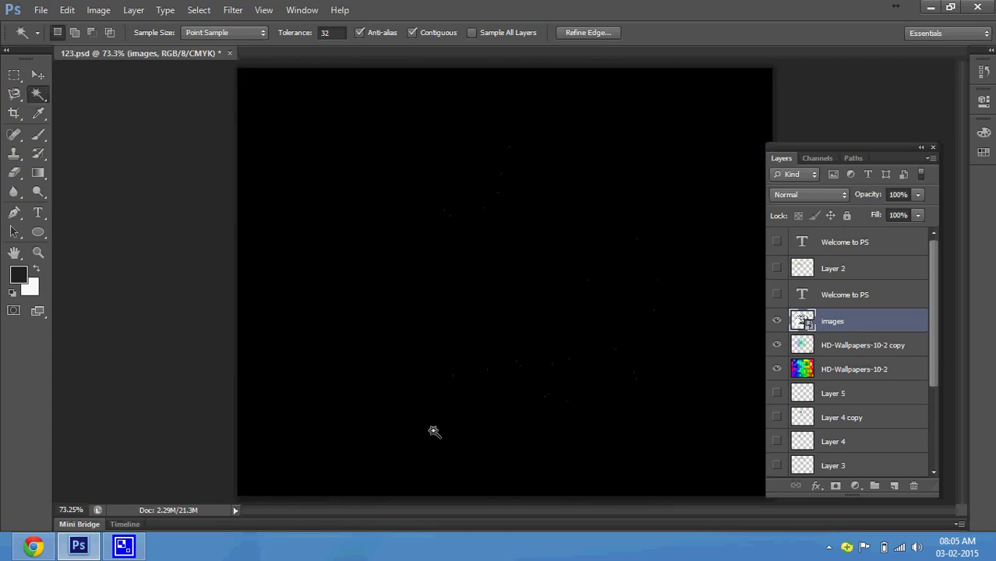
key(Delete)
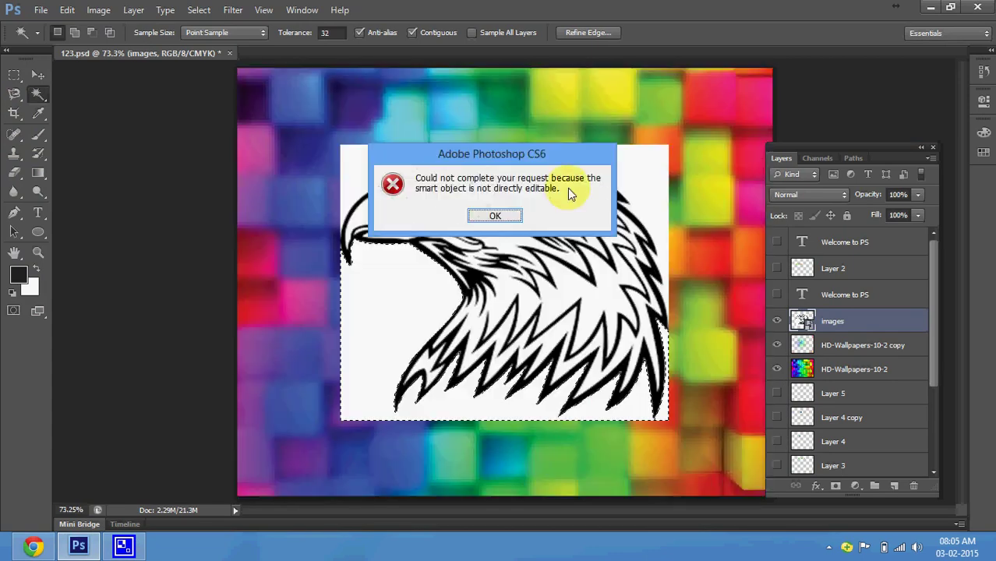
key(Return)
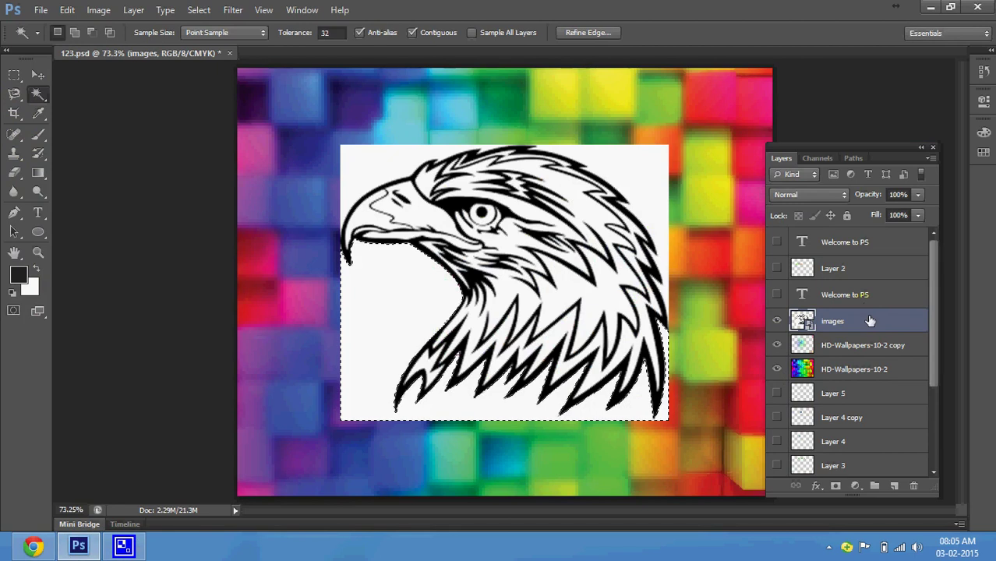
Rasterize the images layer, retry deleting the white area, deselect and zoom to inspect.
right_click(863, 318)
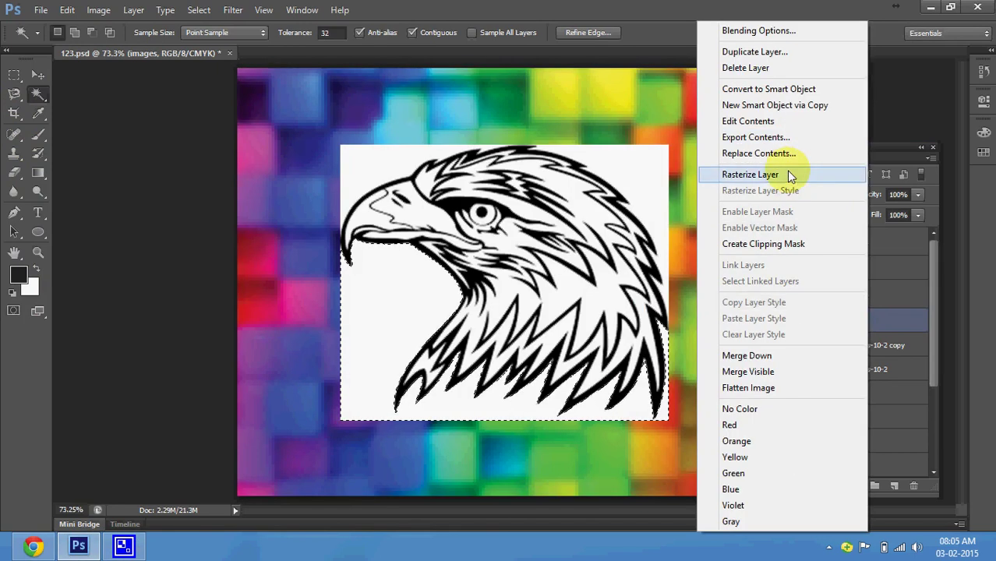
click(786, 171)
key(Delete)
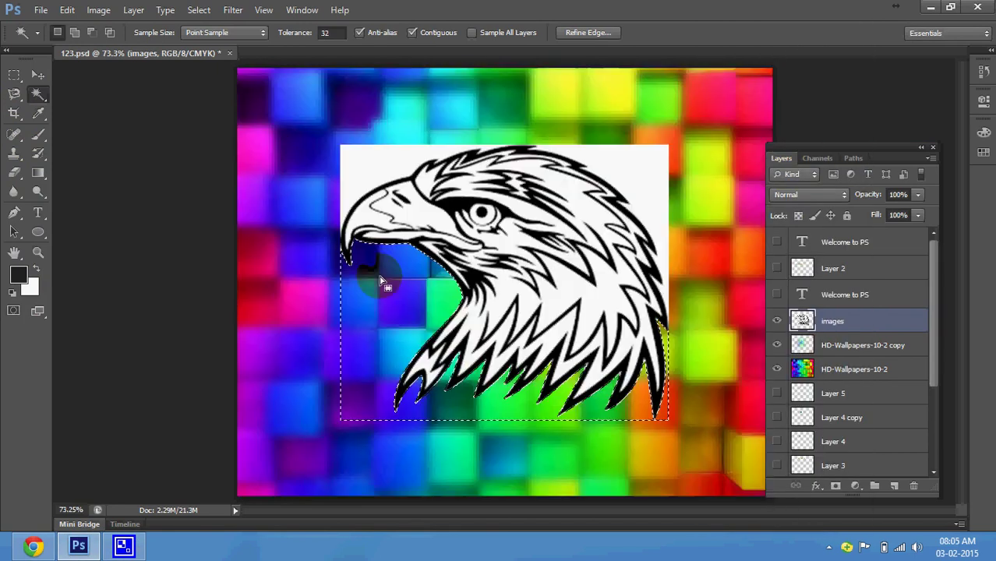
key(ctrl+d)
key(ctrl+d)
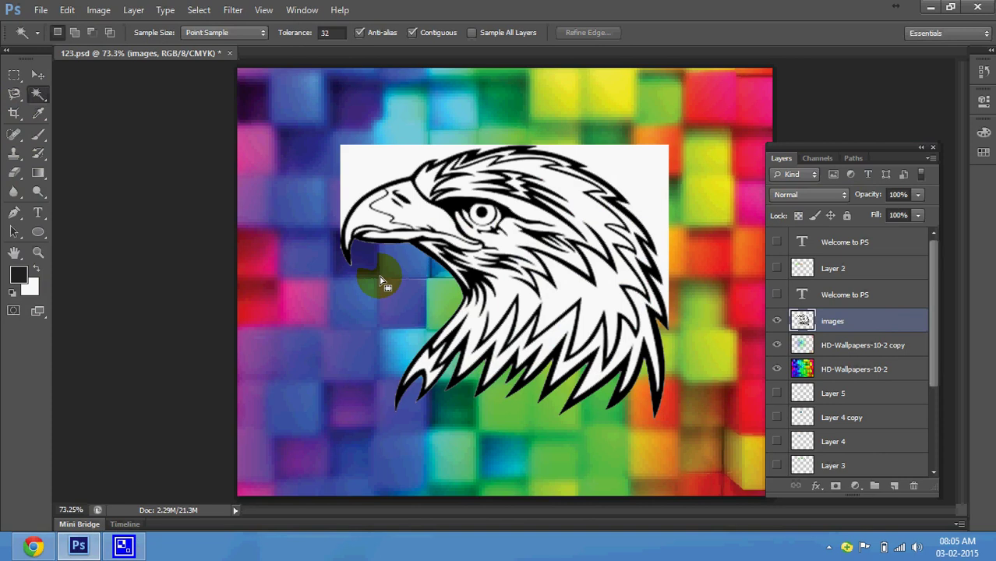
key(ctrl+plus)
key(ctrl+plus)
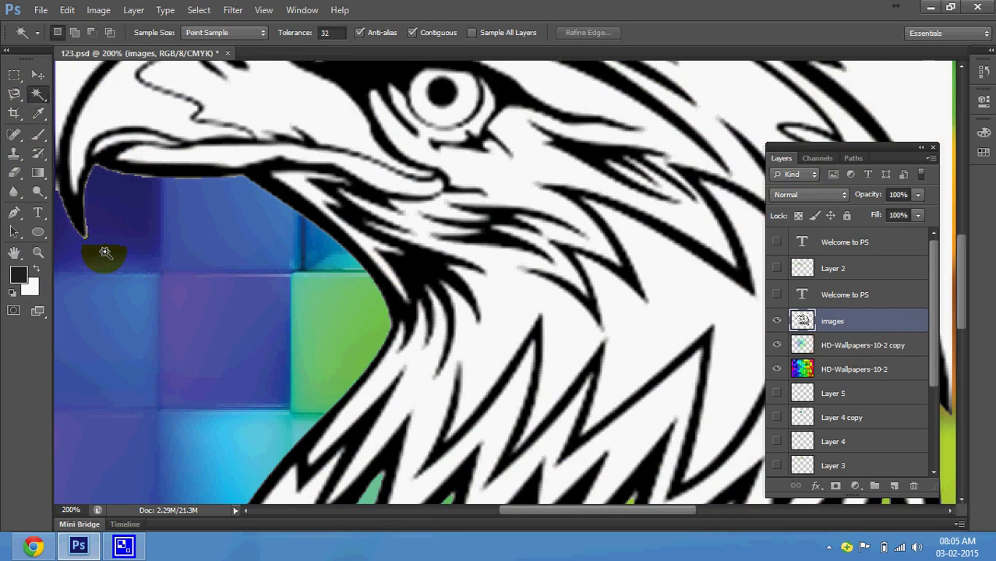
key(ctrl+minus)
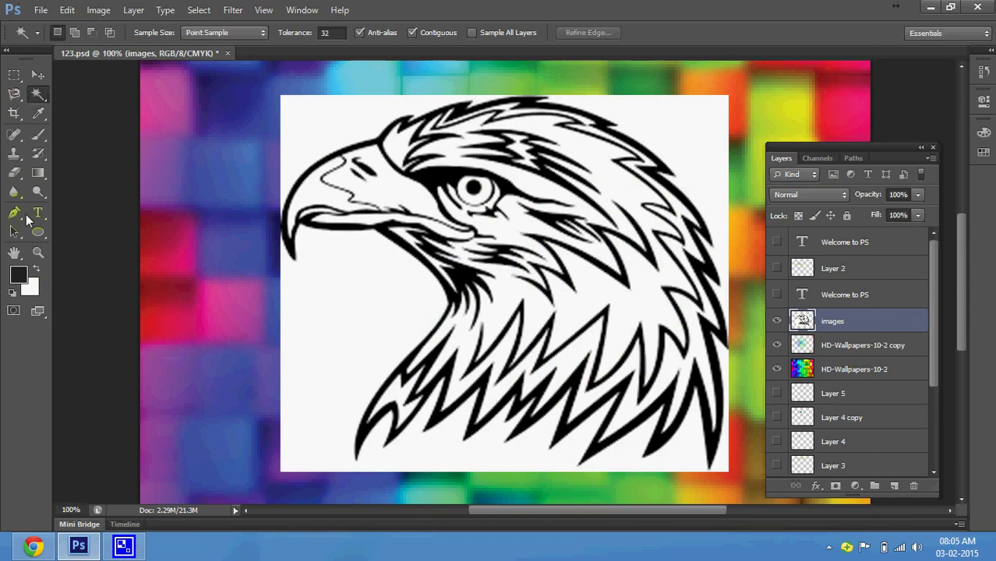
click(13, 174)
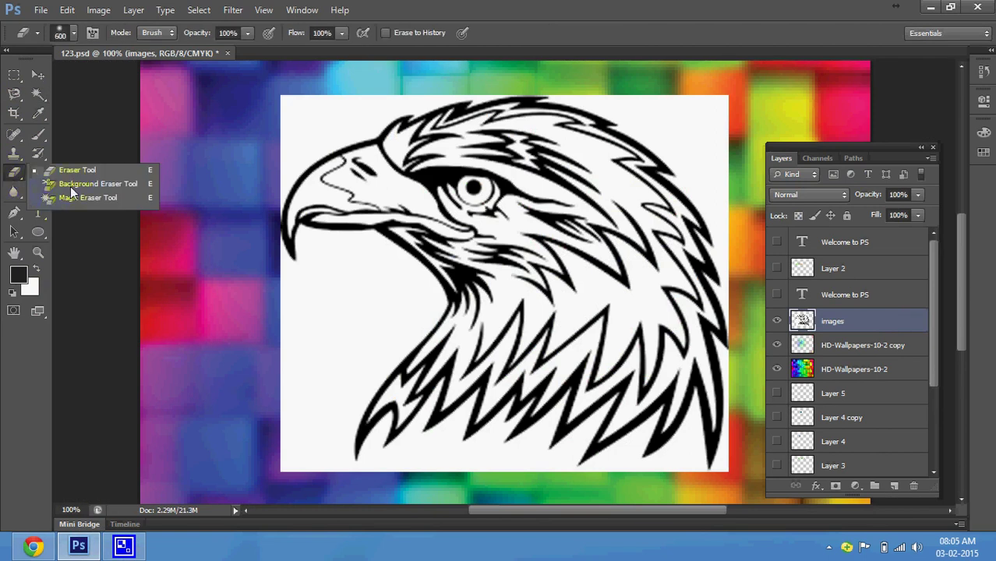
With the Background Eraser, erase the white around the eagle and inside its head, body and beak.
click(70, 184)
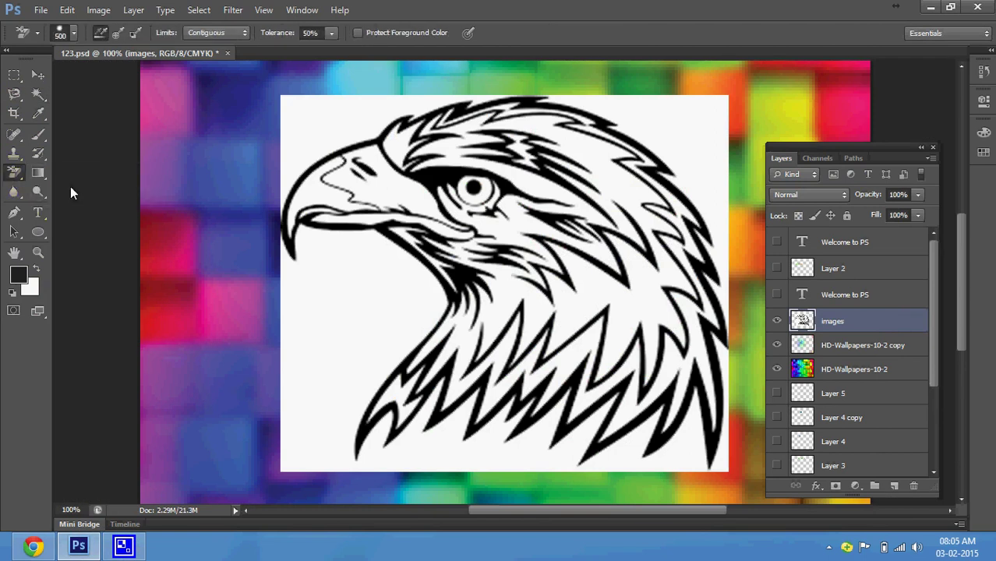
click(14, 173)
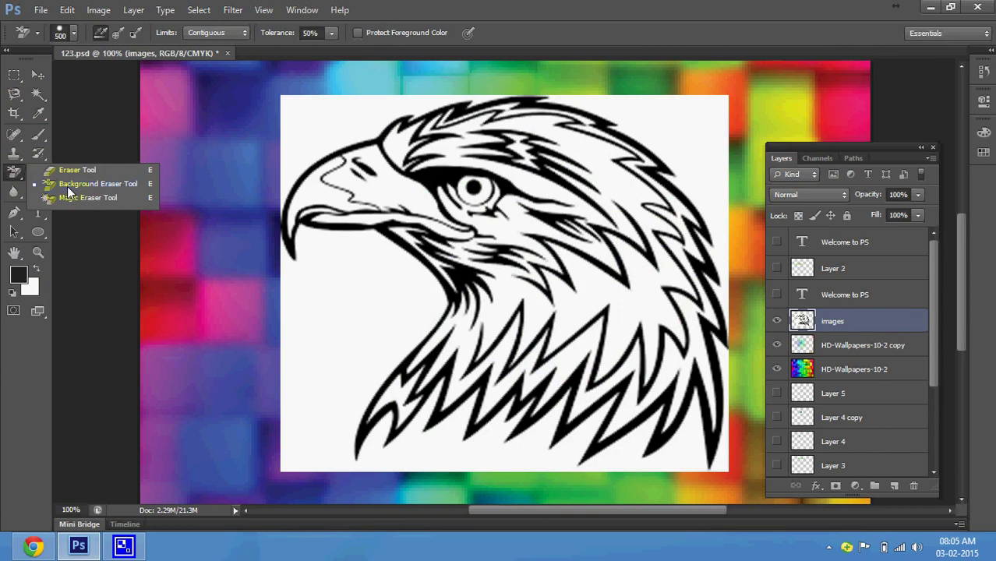
click(67, 186)
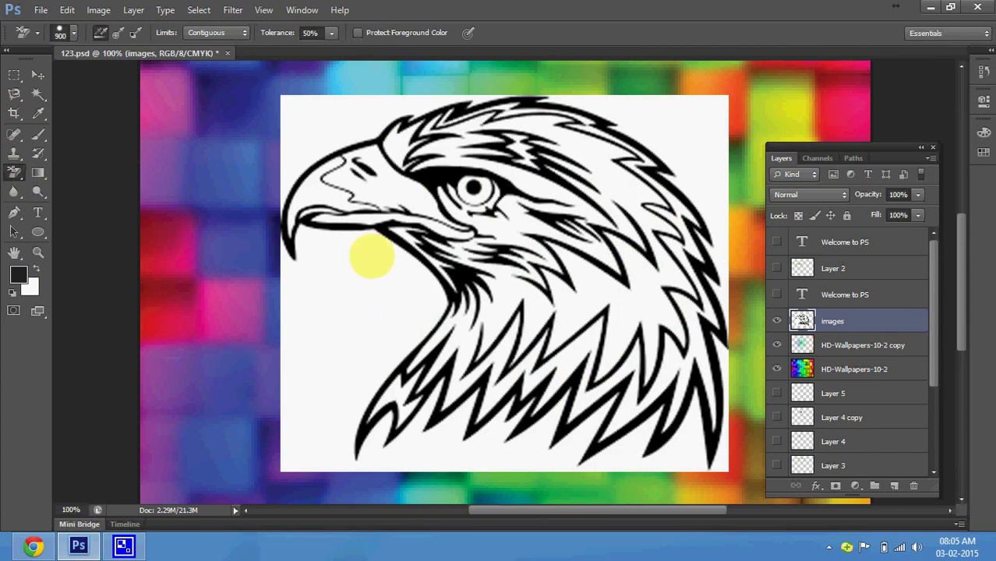
click(368, 247)
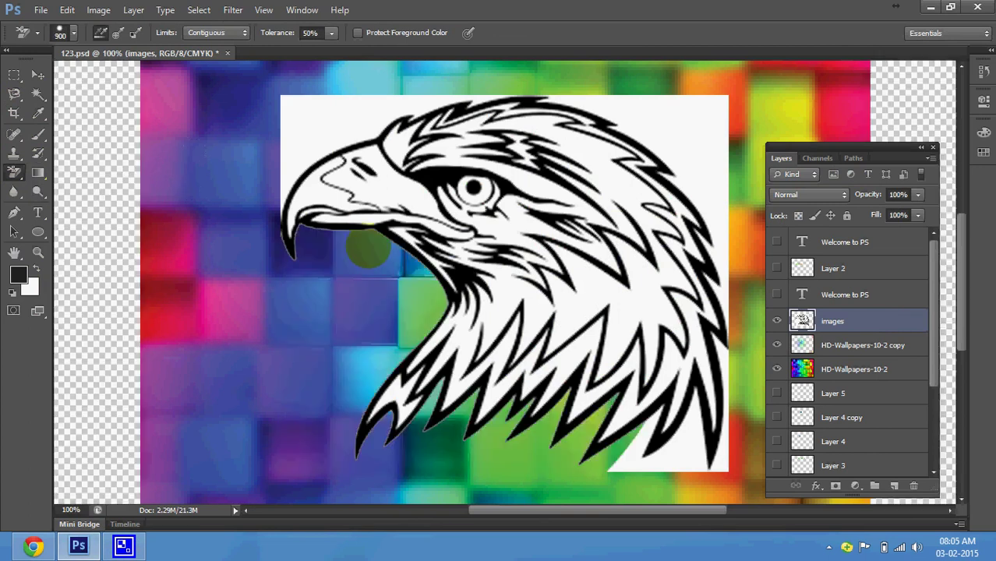
click(331, 137)
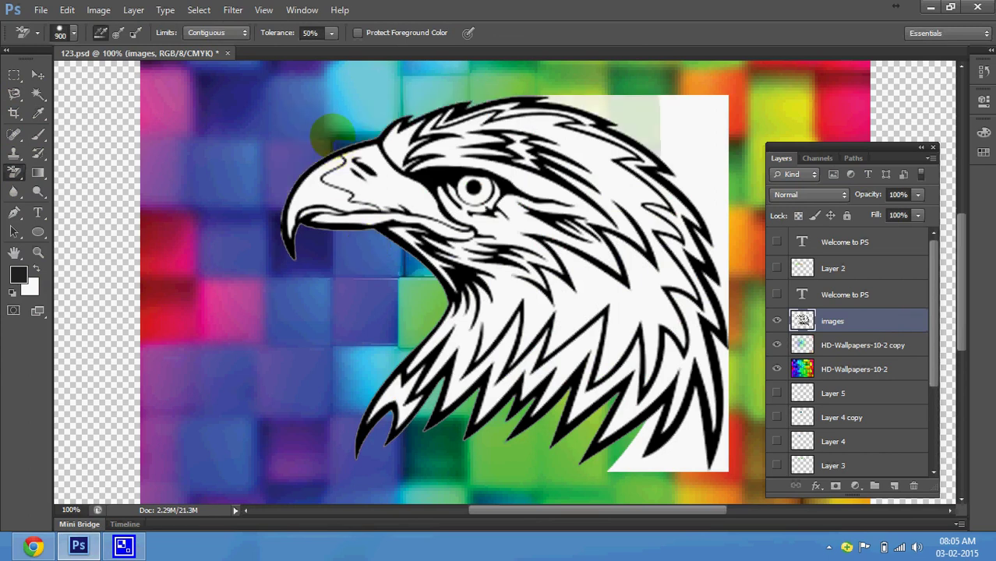
click(692, 113)
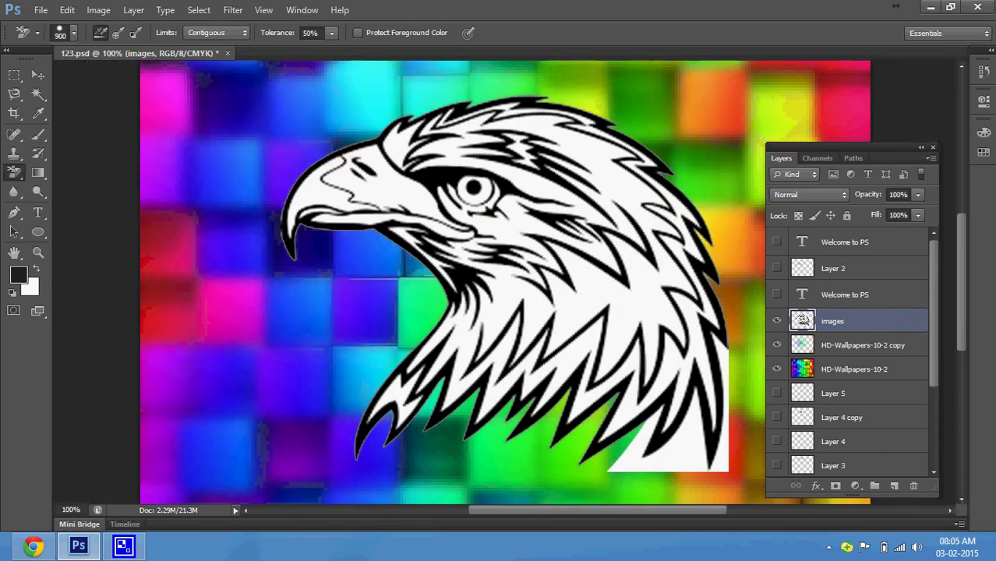
click(689, 452)
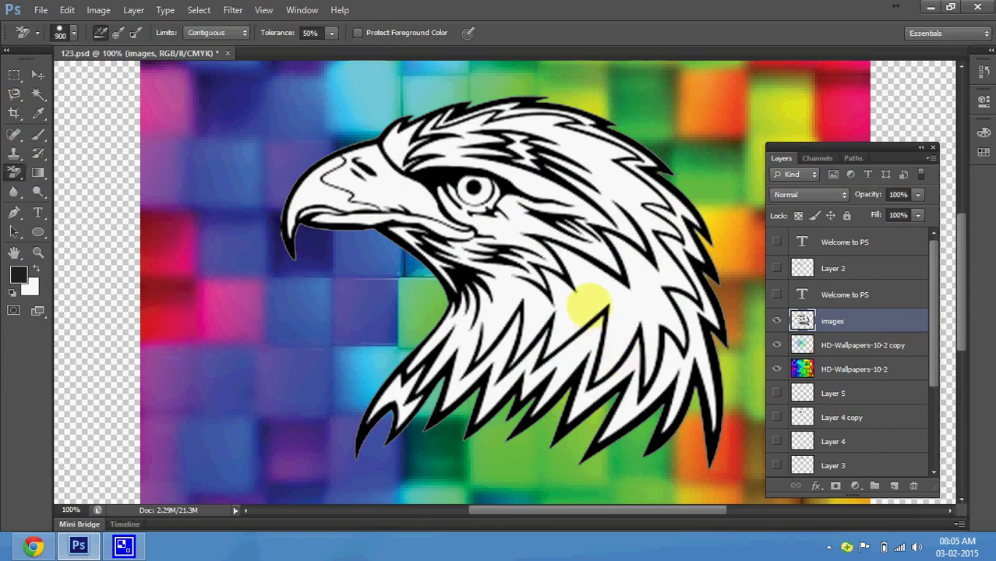
click(572, 316)
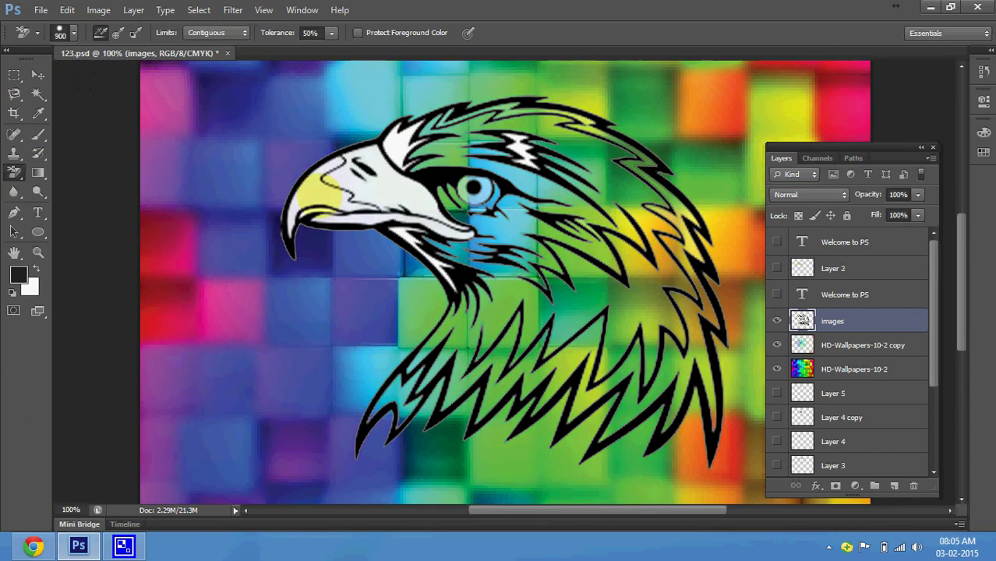
click(337, 187)
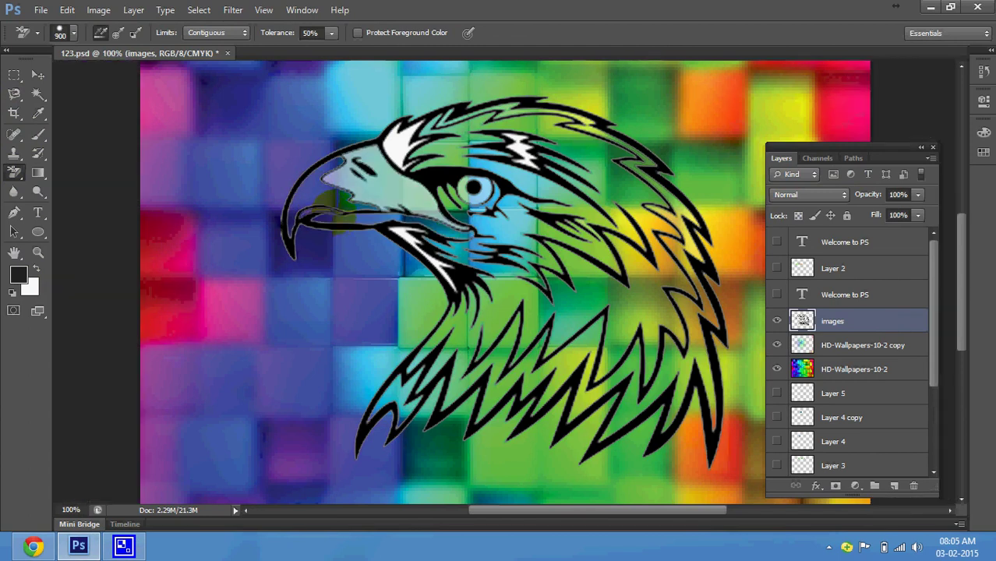
At 200% zoom, erase the pale patches above the beak, on the beak stripe and below the eye.
key(ctrl+plus)
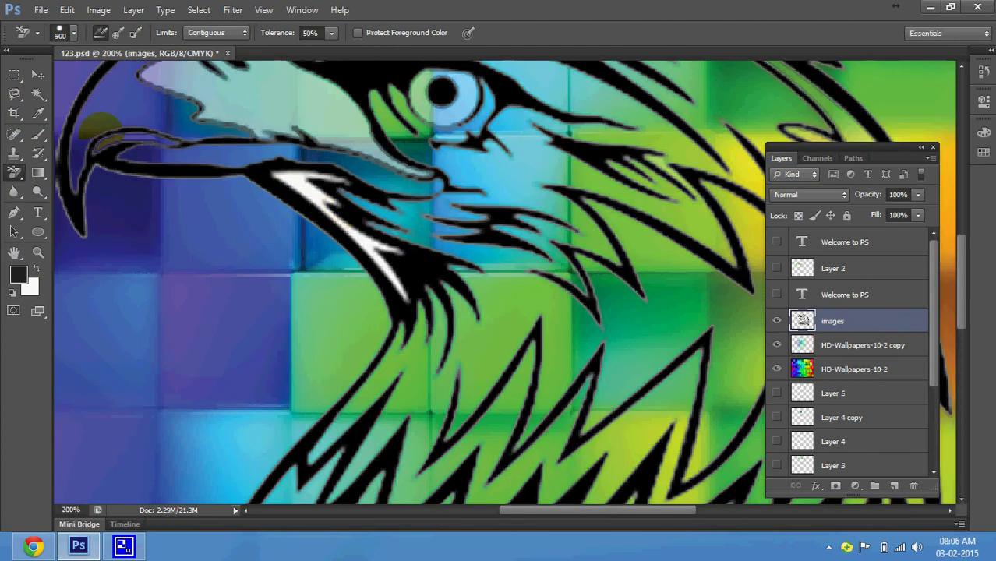
click(207, 95)
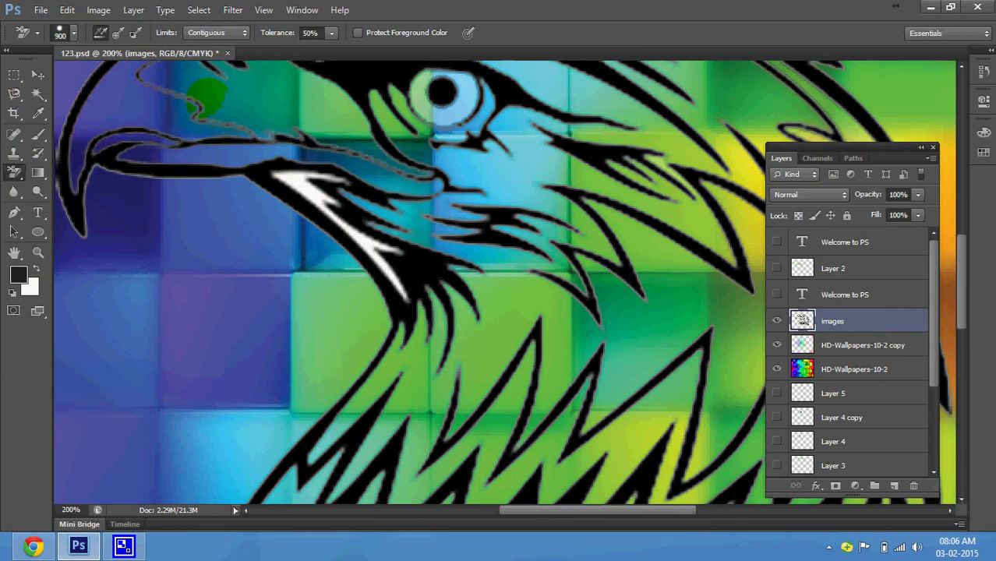
click(300, 187)
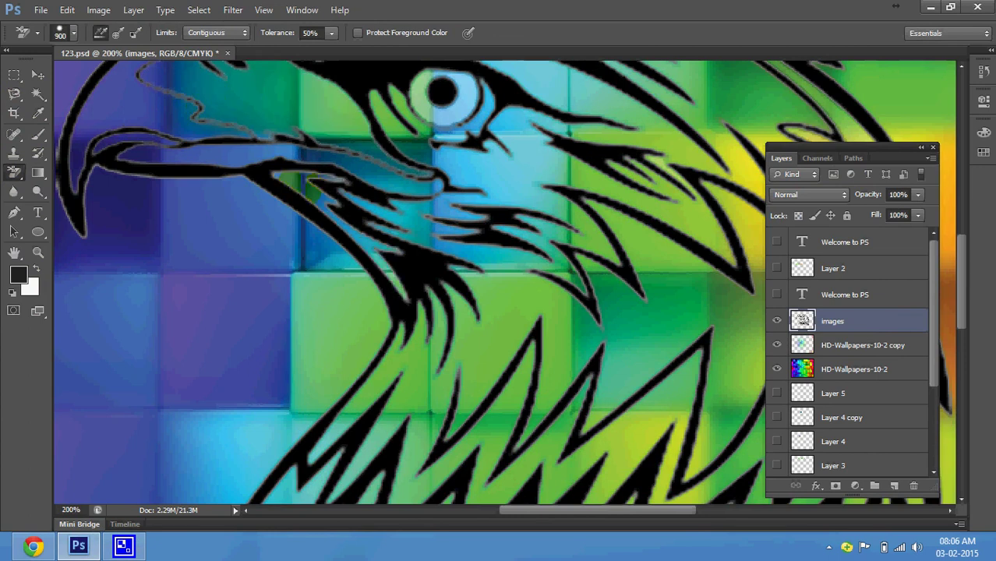
click(499, 183)
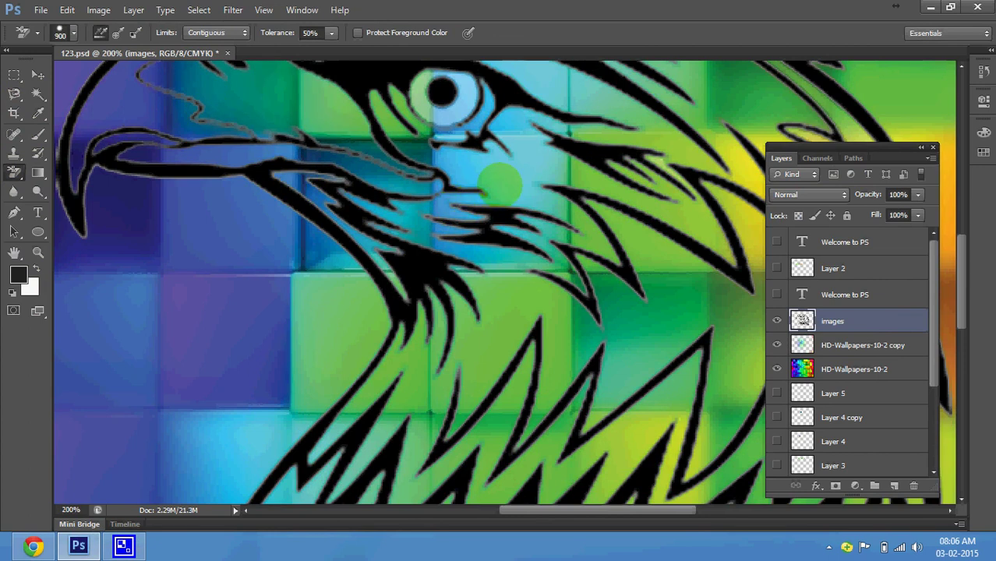
click(451, 132)
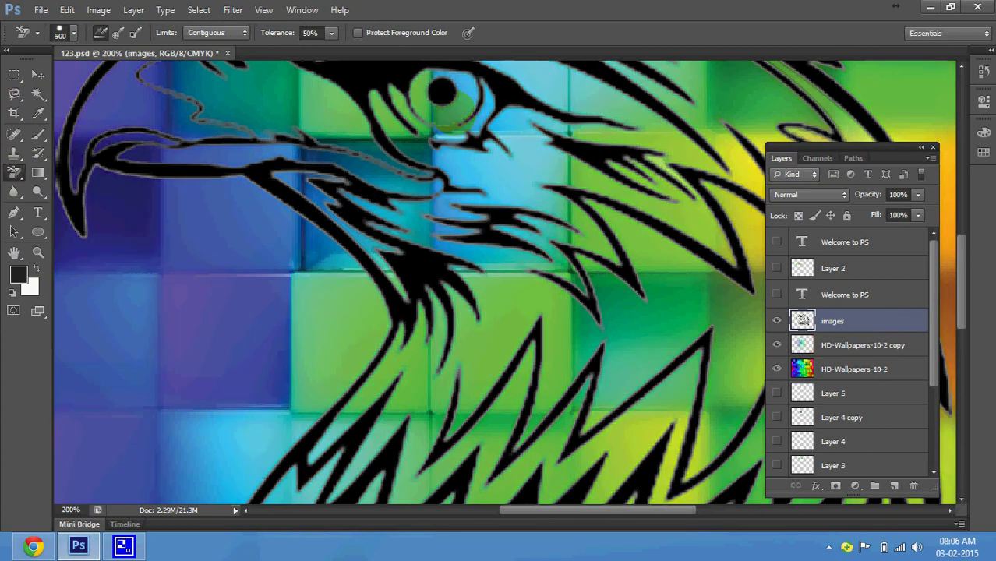
key(ctrl+minus)
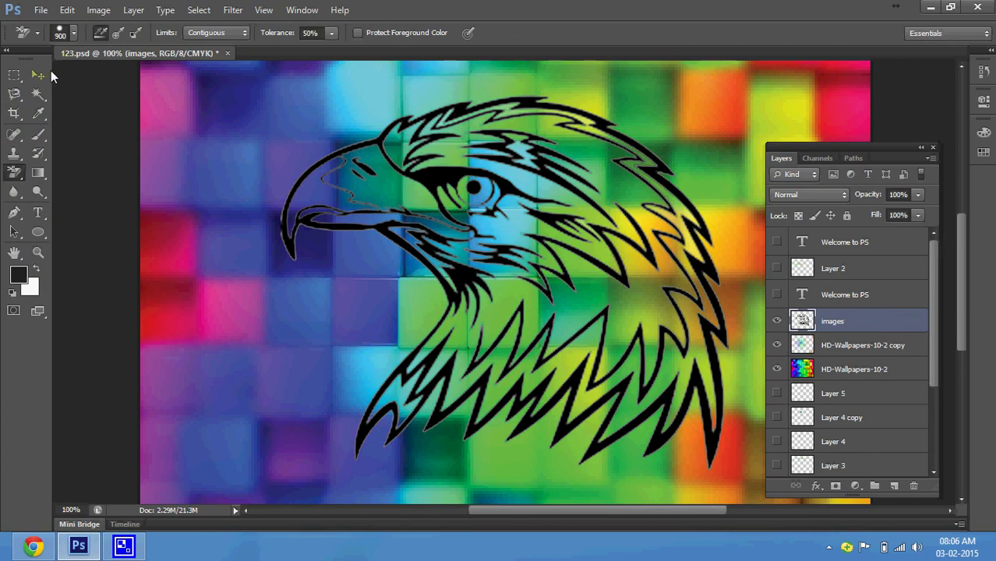
Add Layer 6 above the wallpaper copy, paint-bucket fill it dark, and reselect the images layer.
click(39, 74)
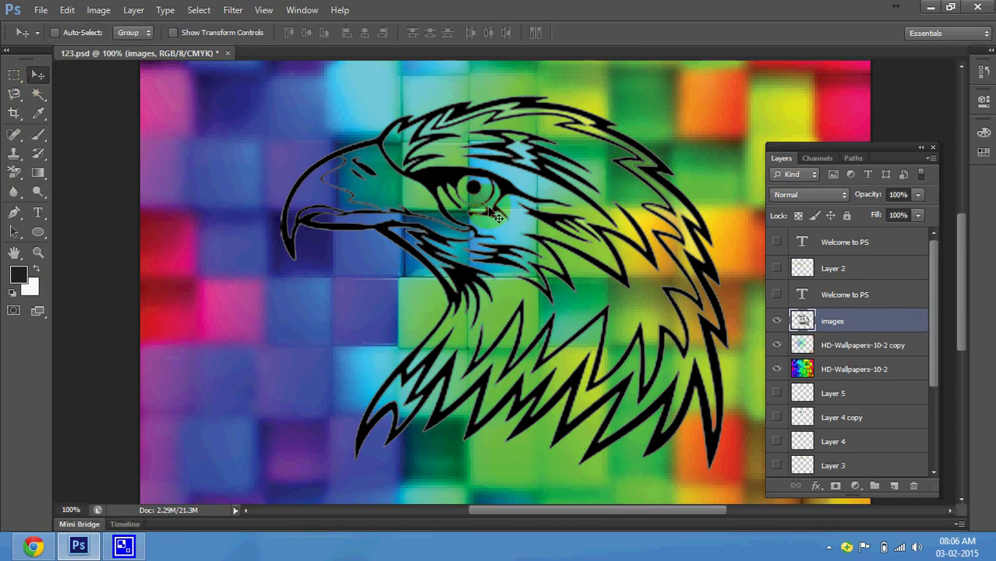
click(879, 352)
click(894, 486)
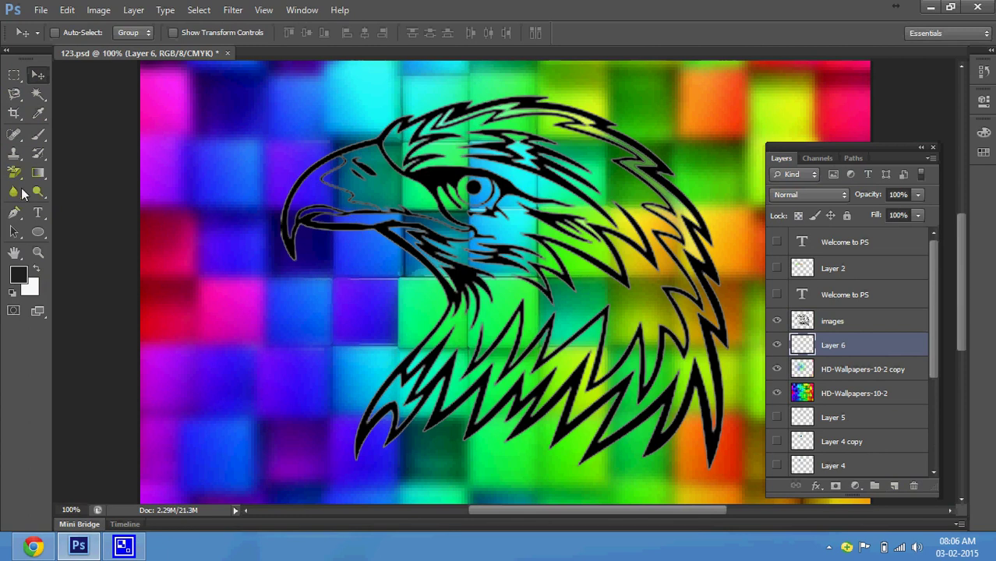
right_click(42, 173)
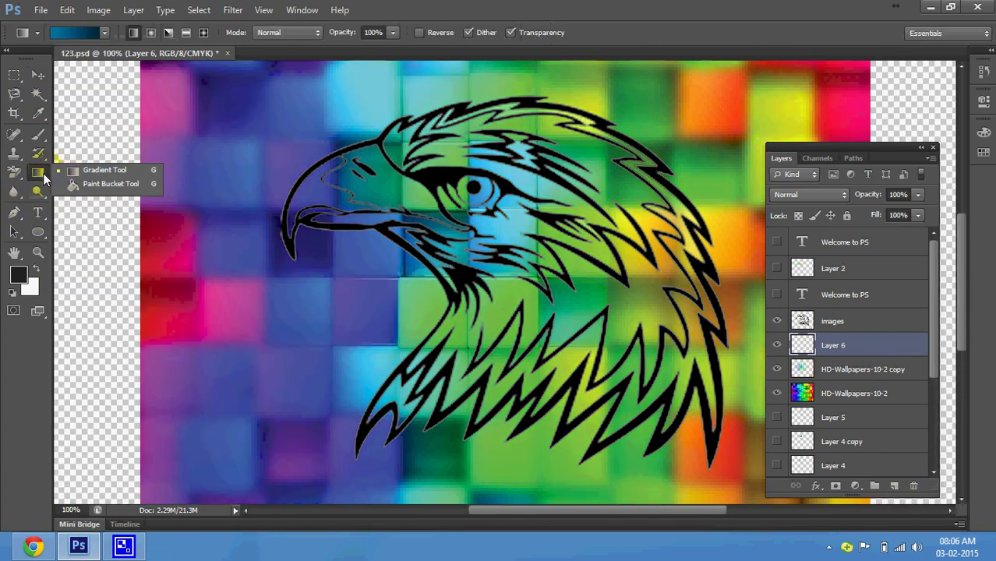
click(87, 184)
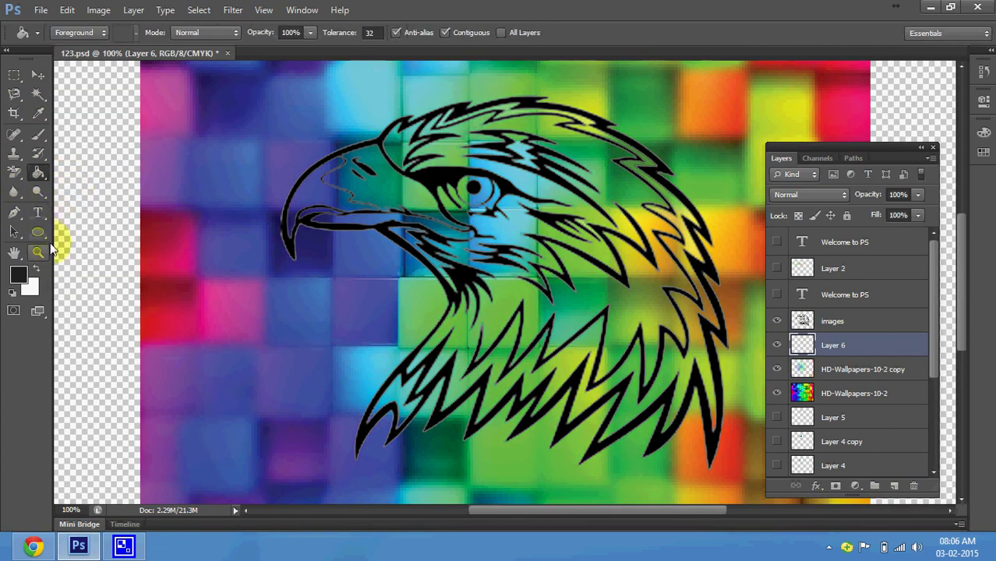
click(254, 271)
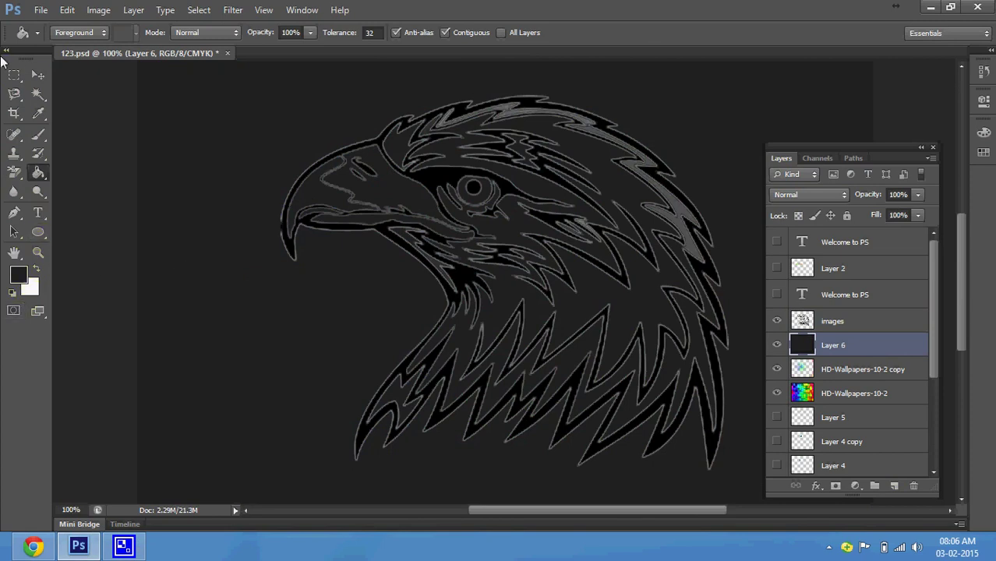
click(39, 78)
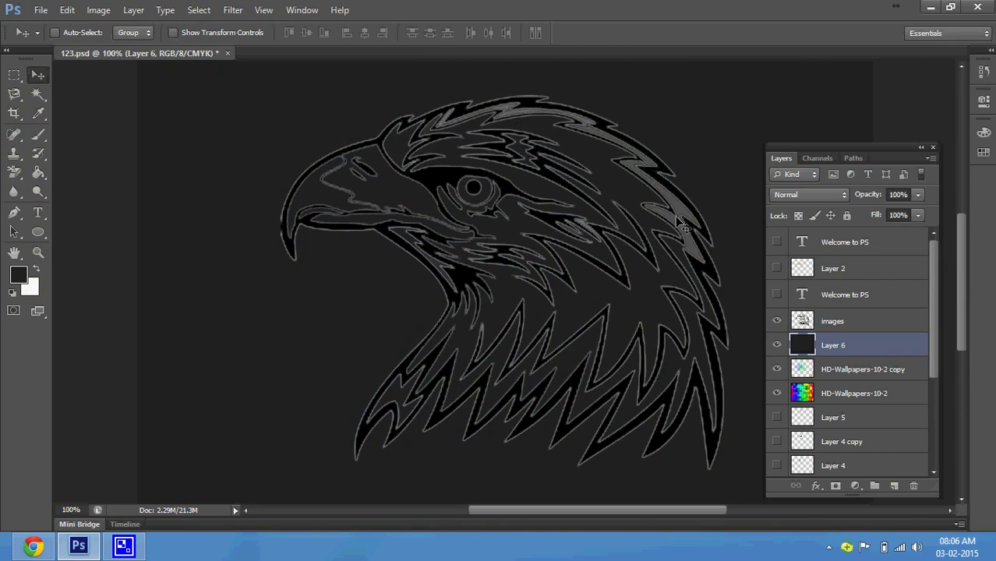
click(861, 324)
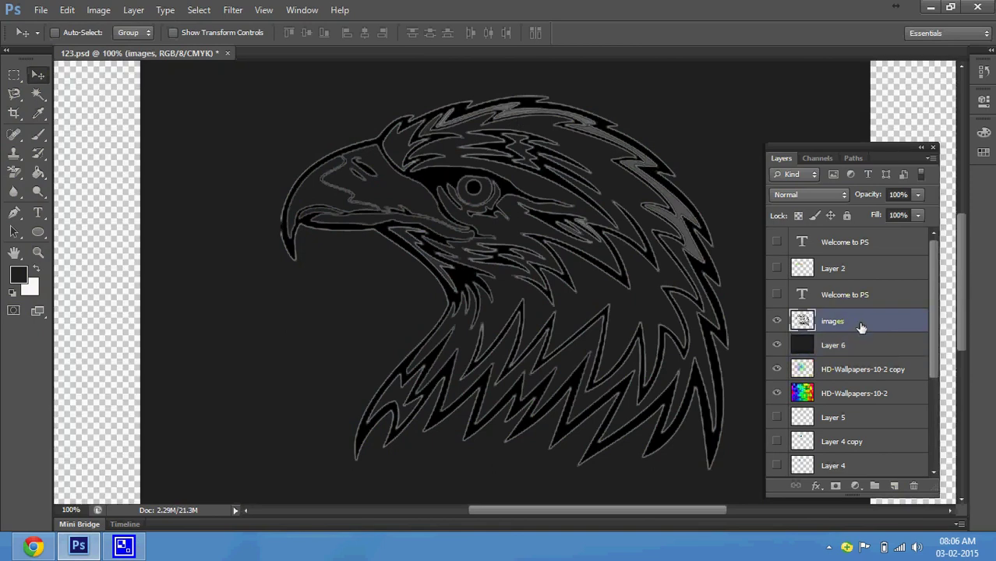
click(15, 173)
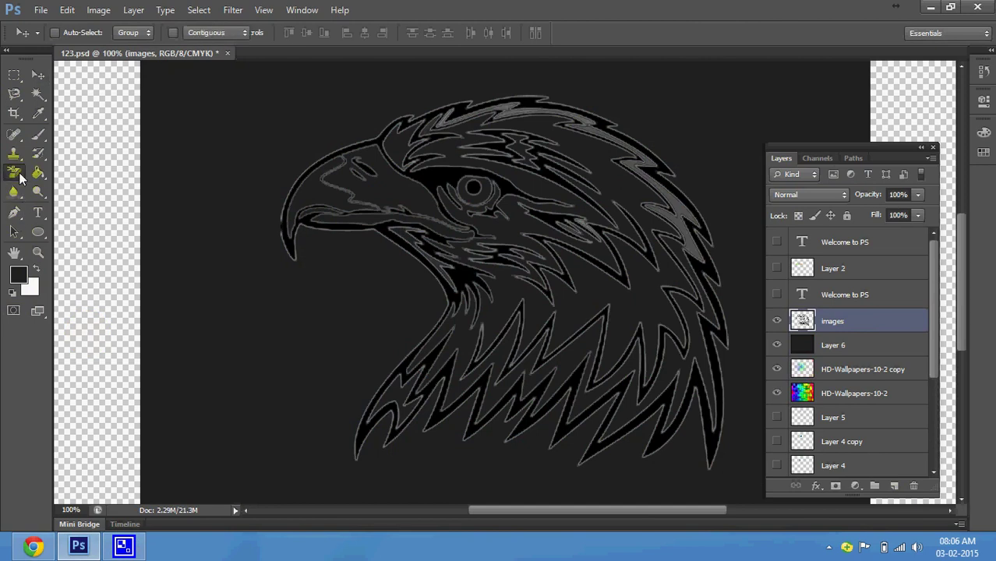
Zoom to 200%, move the Layers panel aside, and erase grey fringes along the top feather.
key(ctrl+plus)
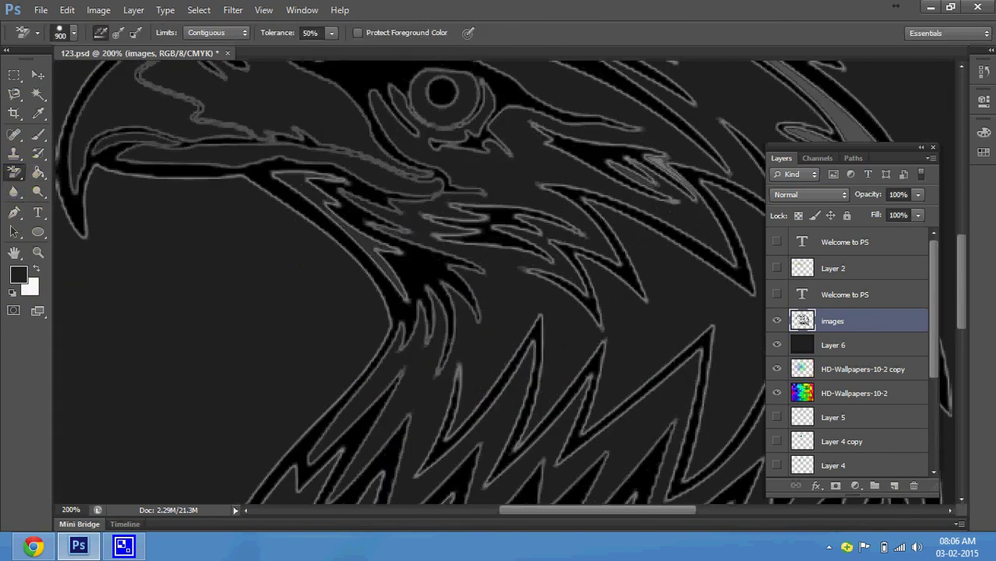
drag(960, 261, 961, 232)
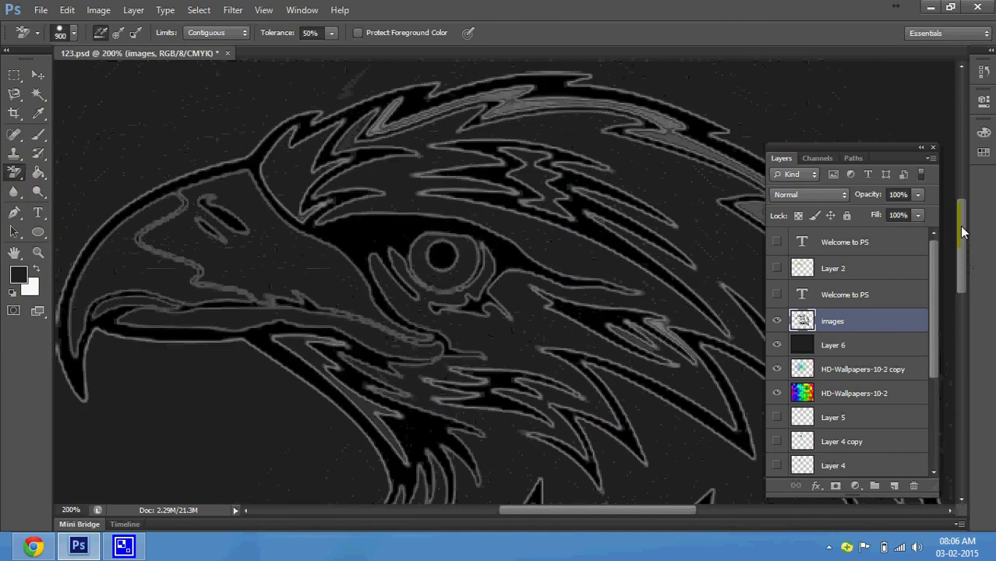
drag(806, 158, 894, 156)
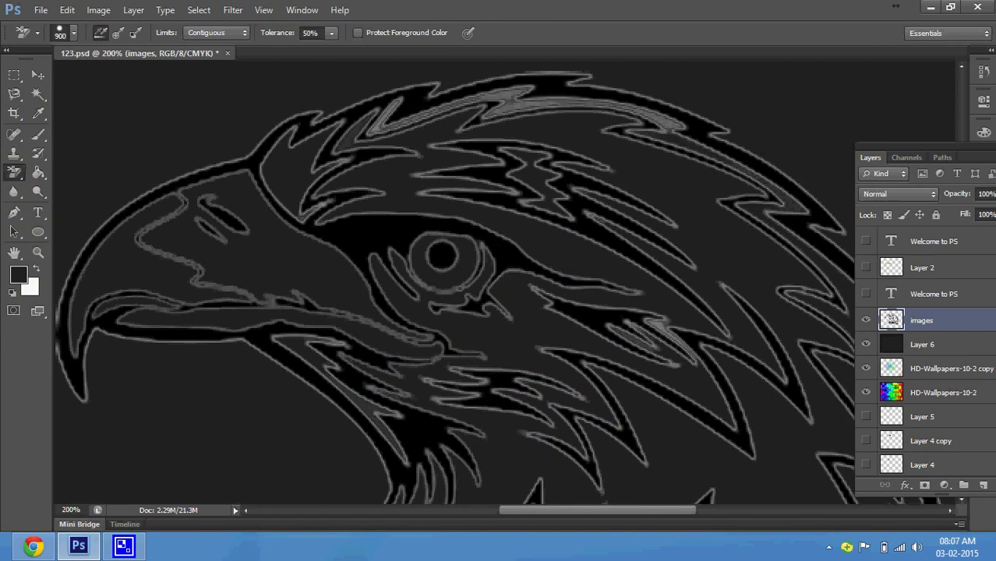
drag(483, 105, 678, 120)
drag(499, 109, 592, 103)
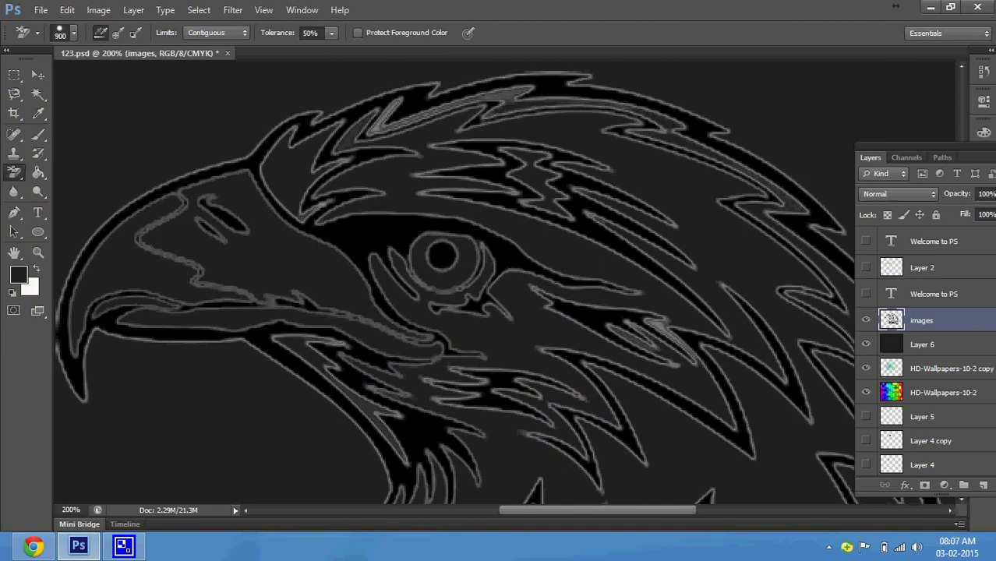
drag(478, 95, 525, 94)
Erase the grey highlights on the upper feather, lower beak edge and a right-side feather.
drag(396, 104, 372, 131)
drag(187, 294, 367, 319)
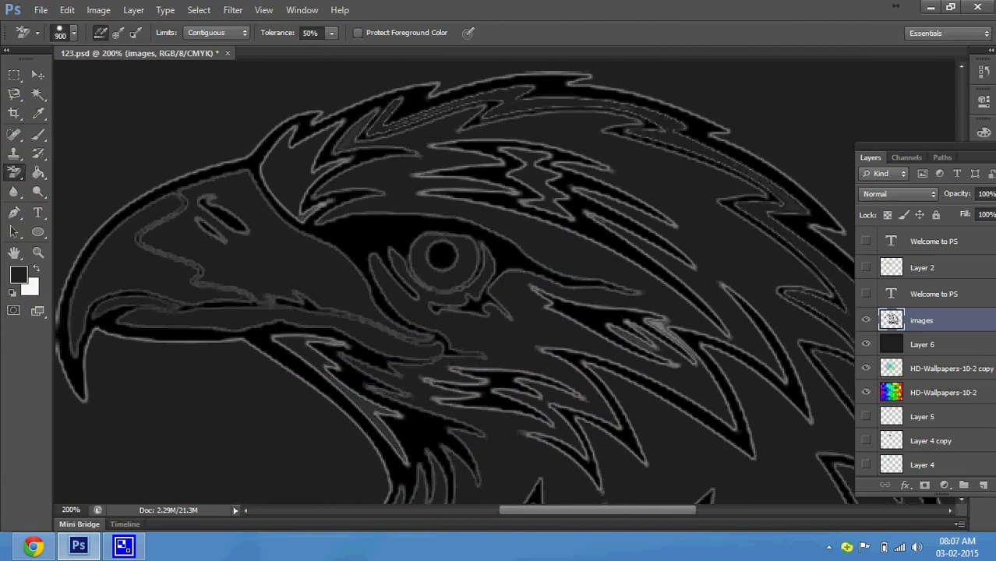
drag(357, 130, 341, 148)
drag(653, 323, 679, 343)
click(39, 78)
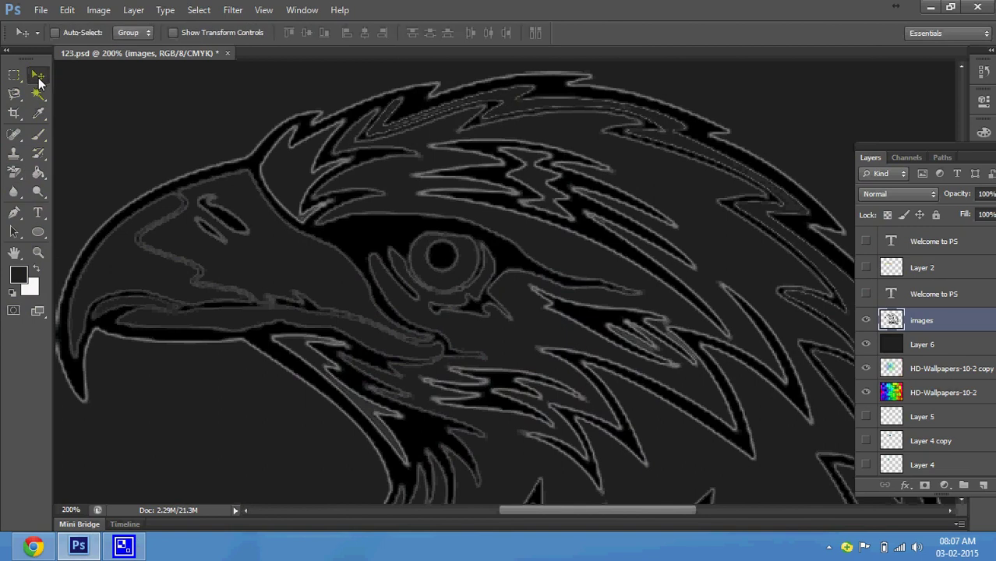
At 100% zoom, drag the eagle up-left, delete dark Layer 6, and reselect the images layer.
key(ctrl+minus)
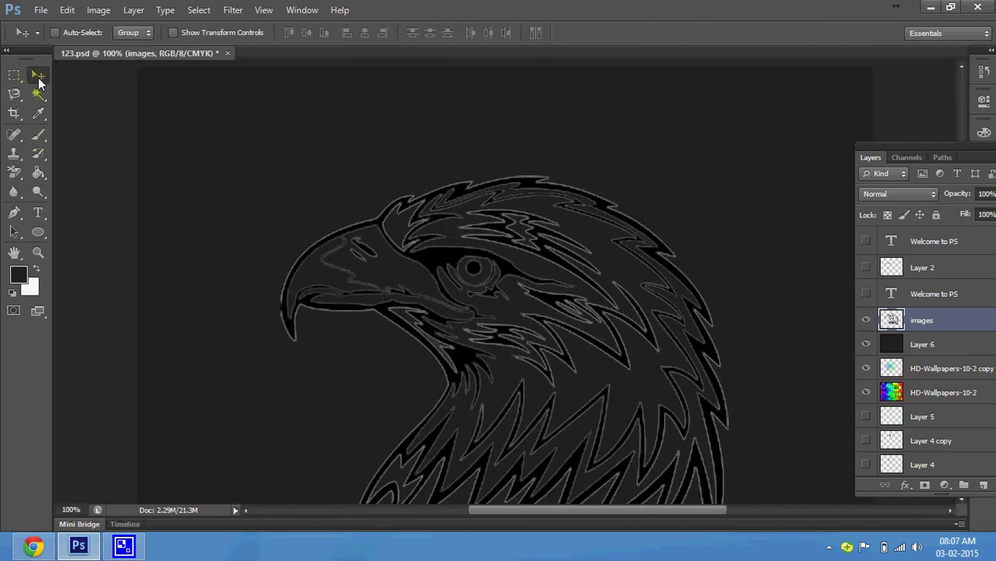
drag(688, 324, 659, 263)
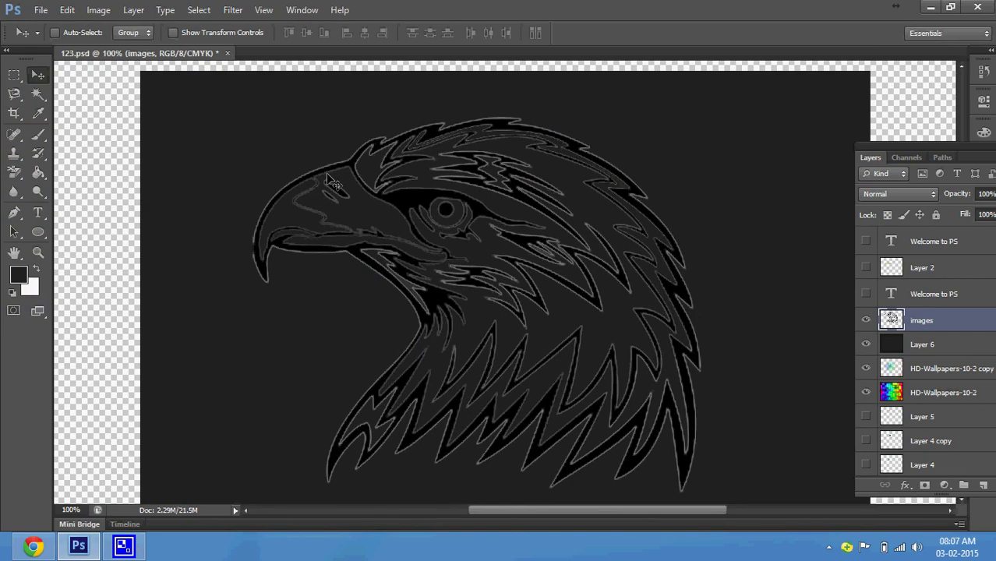
click(950, 352)
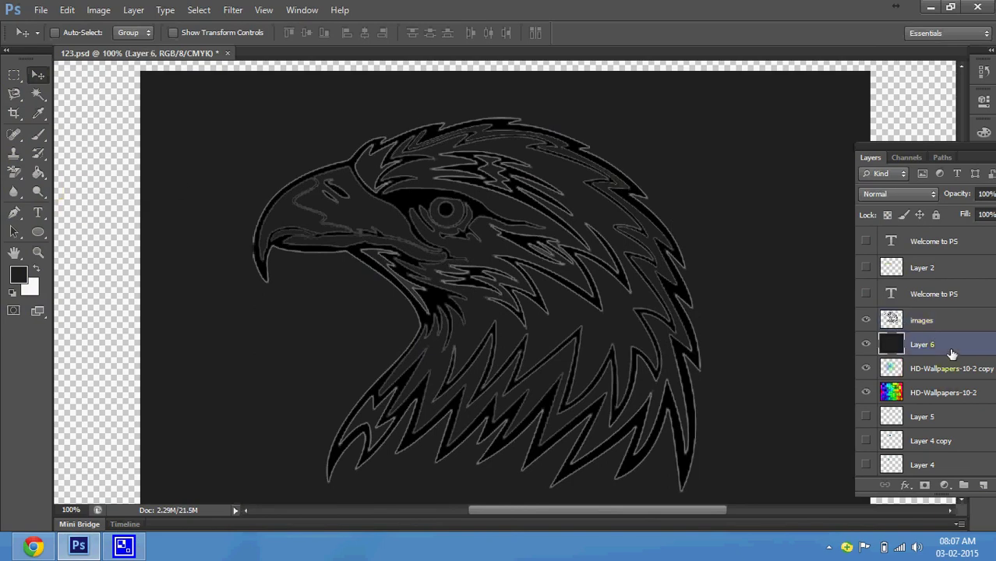
key(Delete)
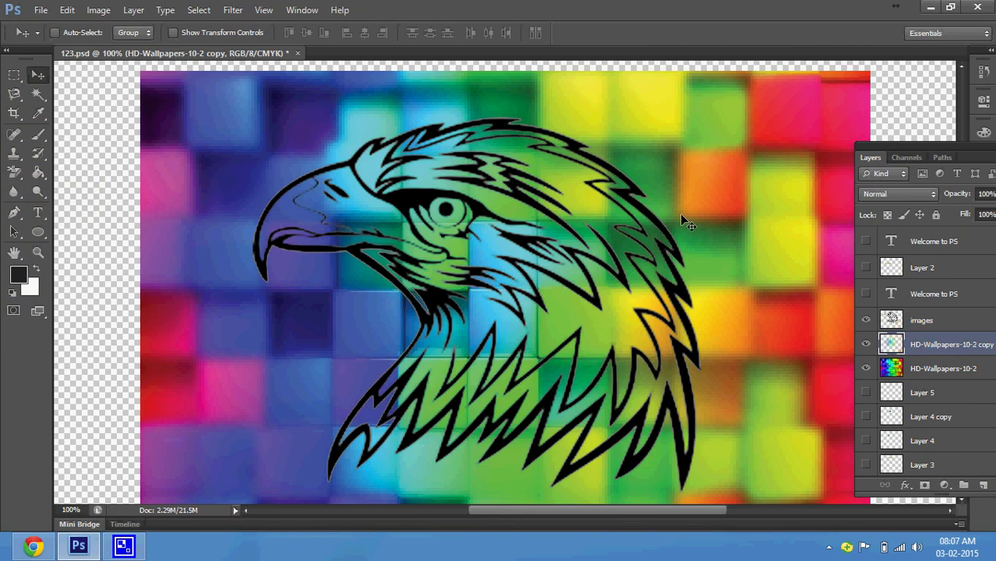
click(945, 323)
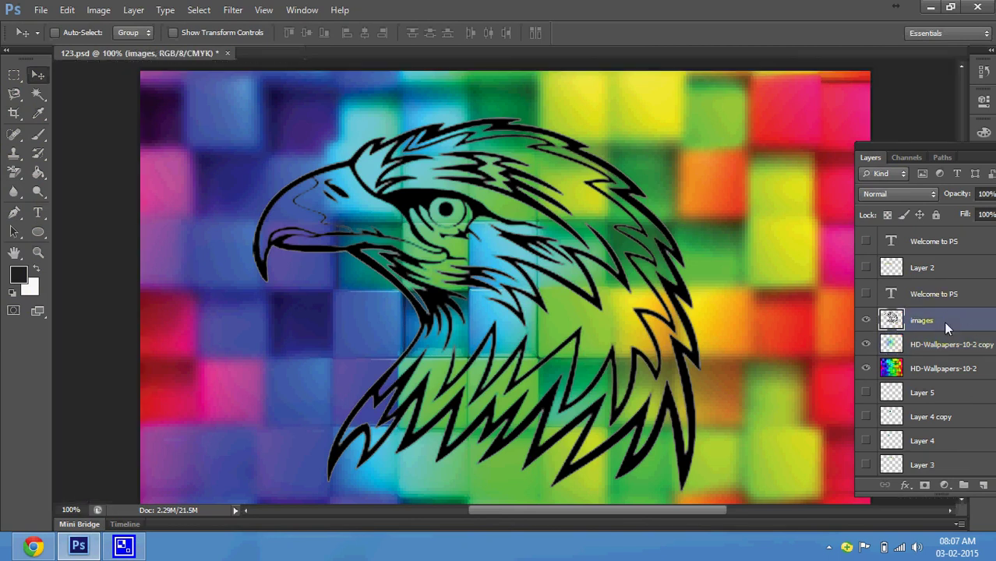
In the eagle layer's Blending Options, try toggling a Stroke outline on and off.
right_click(945, 325)
click(840, 41)
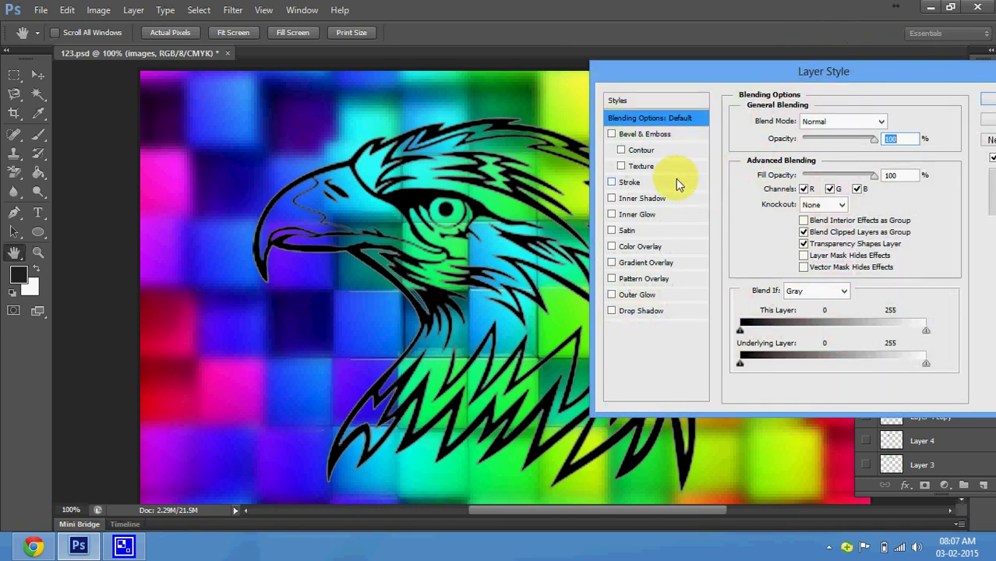
click(675, 181)
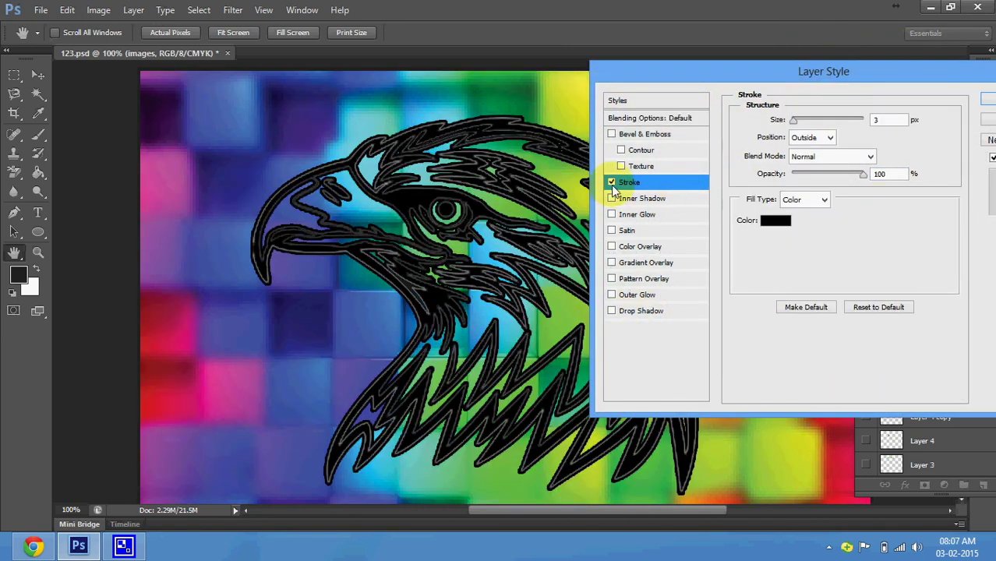
click(611, 181)
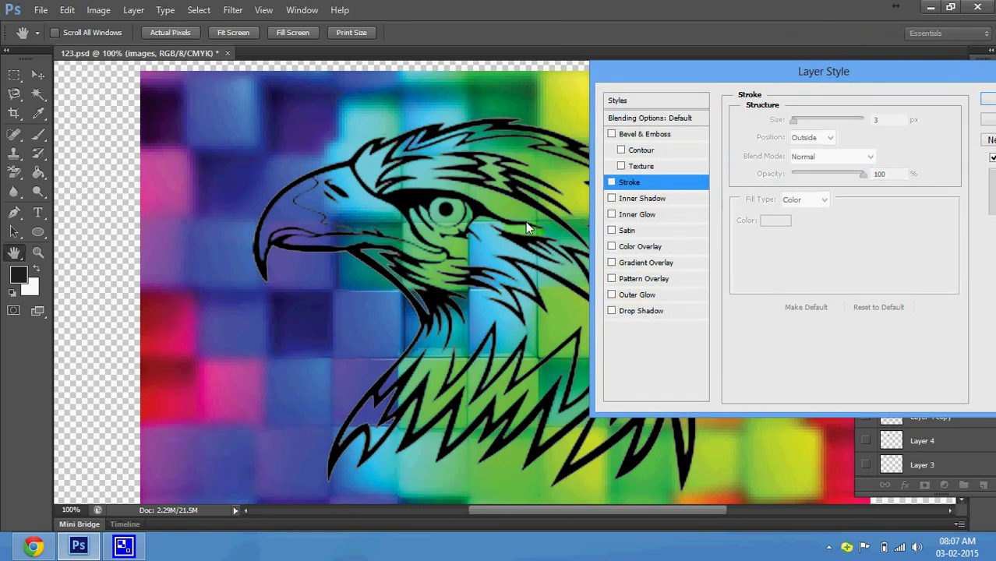
click(611, 181)
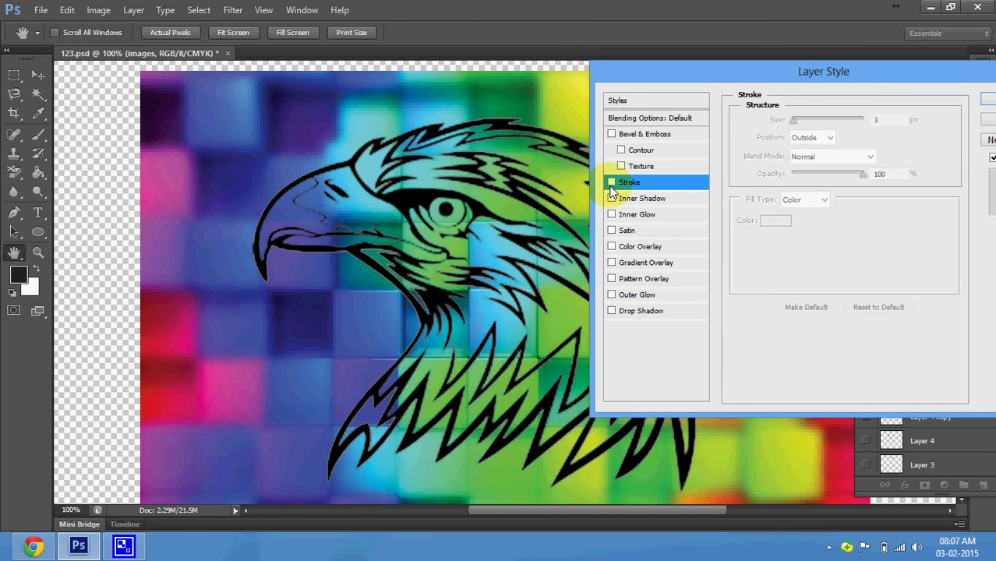
Try a red Color Overlay and a white overlay colour, then cancel all layer styles.
click(651, 247)
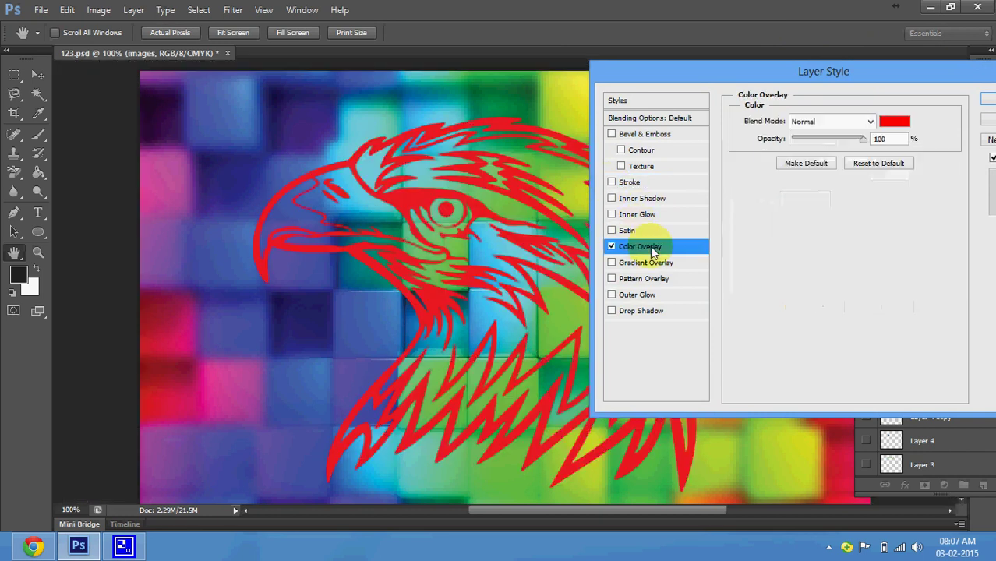
click(893, 122)
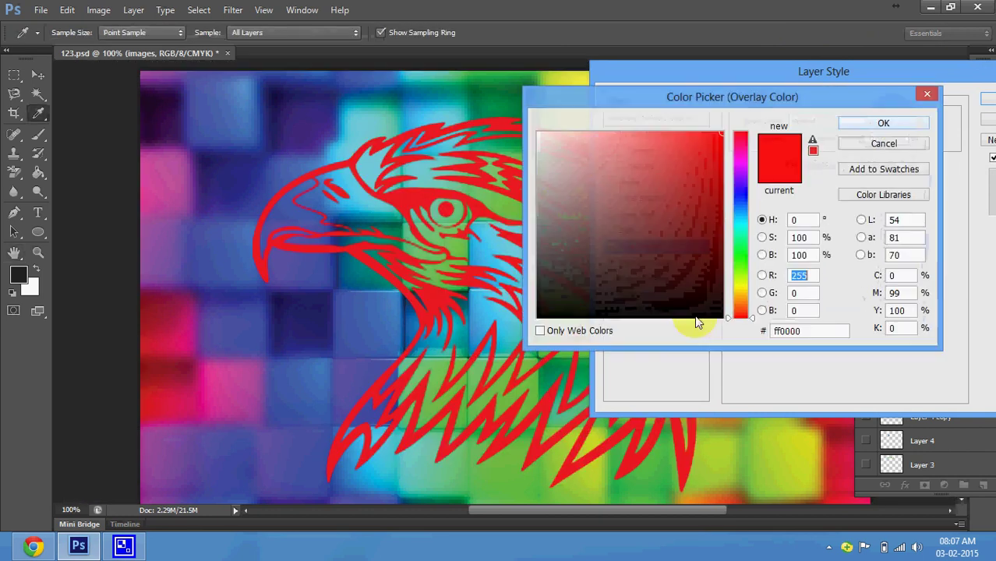
mouse_move(645, 211)
mouse_down()
mouse_move(580, 191)
mouse_move(536, 131)
mouse_up()
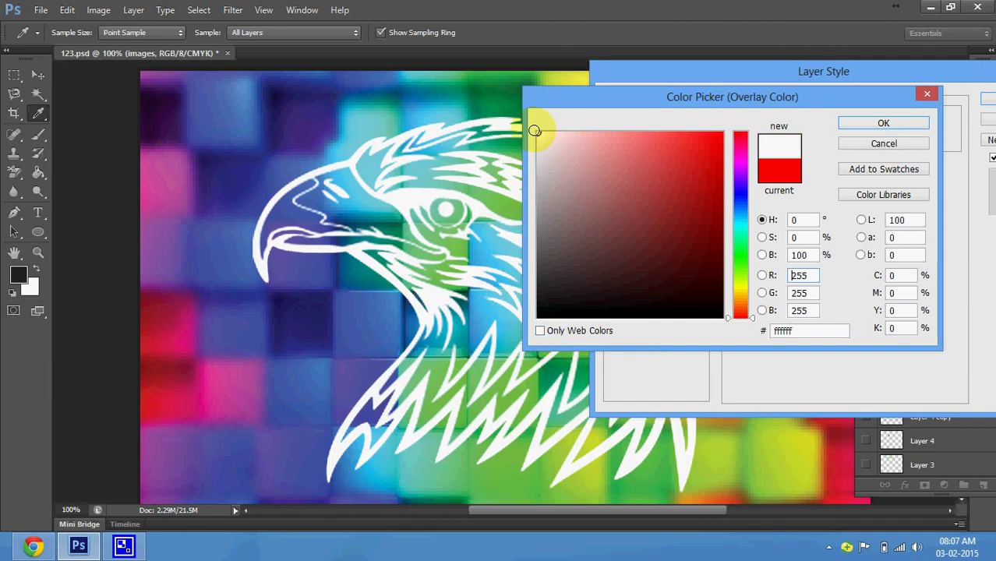
click(852, 146)
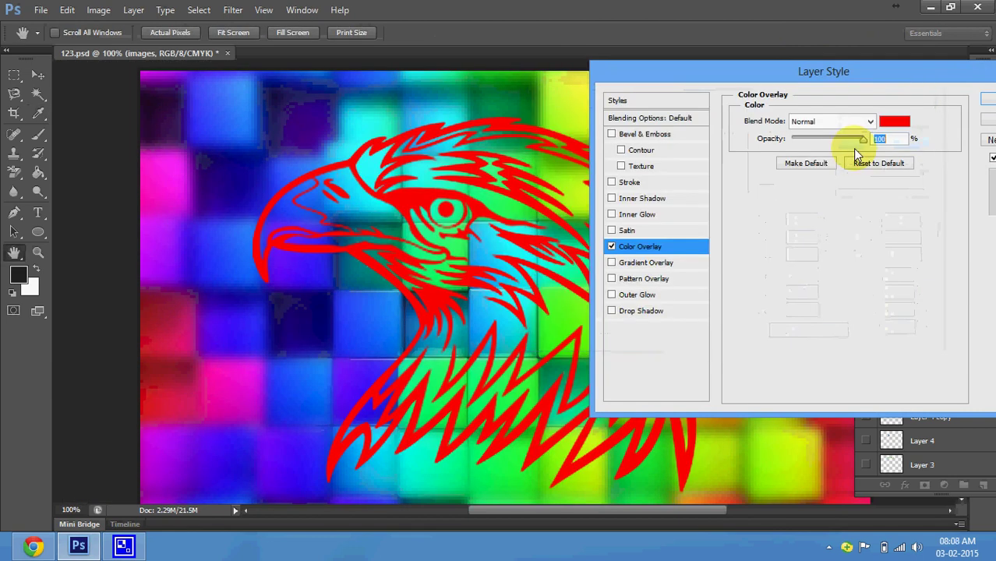
click(988, 118)
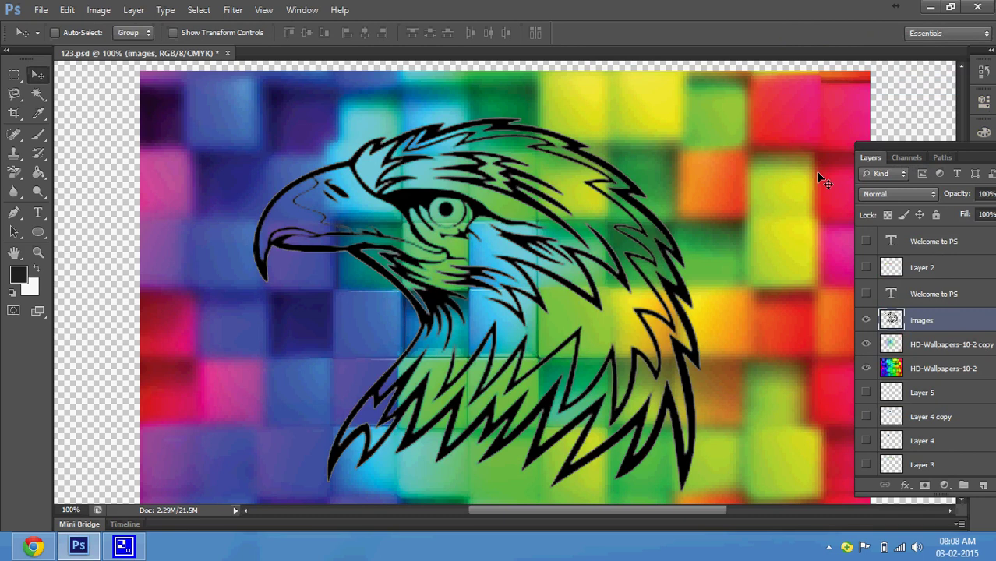
In Hue/Saturation, experiment with hue, saturation, lightness and Colorize on the eagle.
key(ctrl+u)
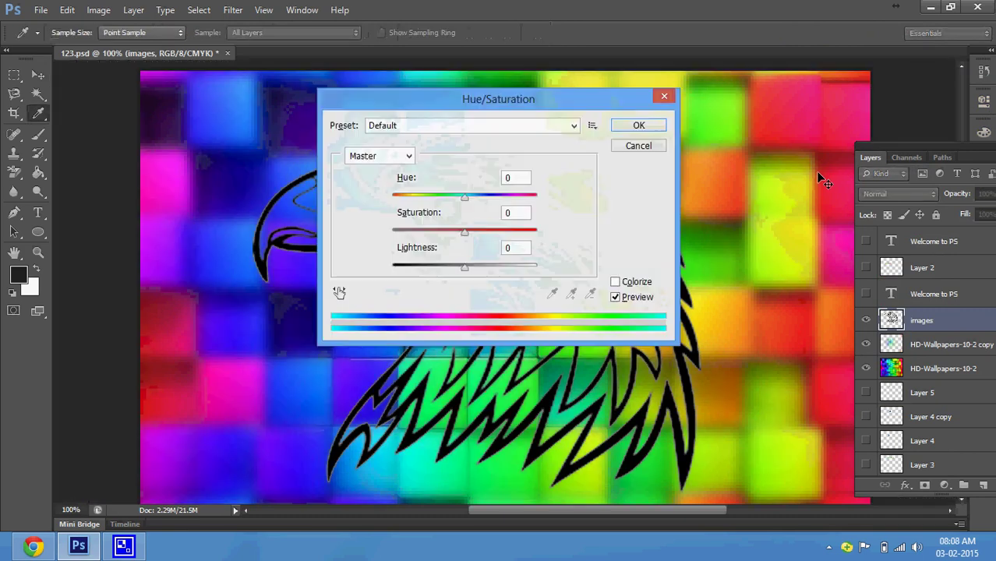
mouse_move(554, 98)
mouse_down()
mouse_move(720, 90)
mouse_move(853, 48)
mouse_up()
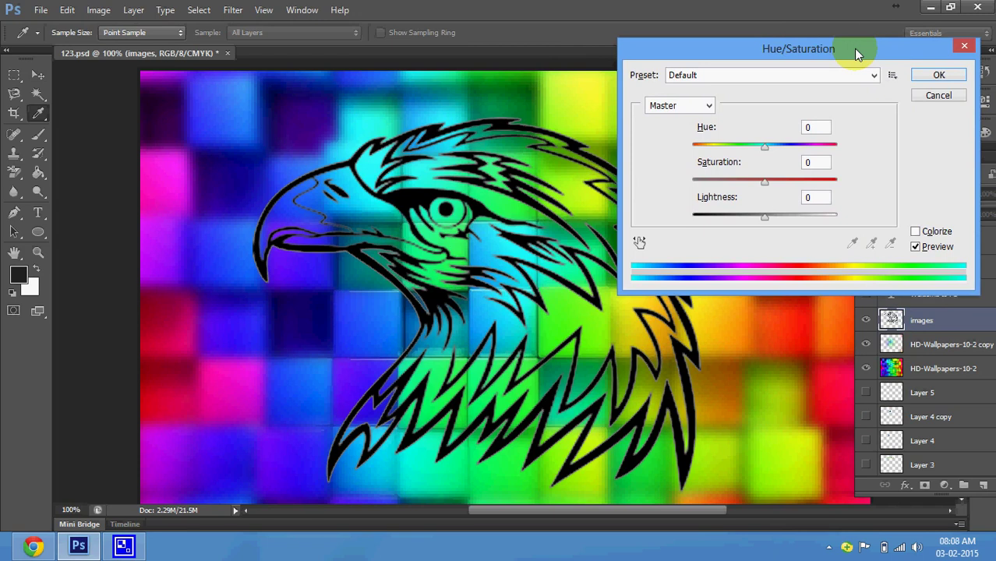
drag(763, 183, 777, 181)
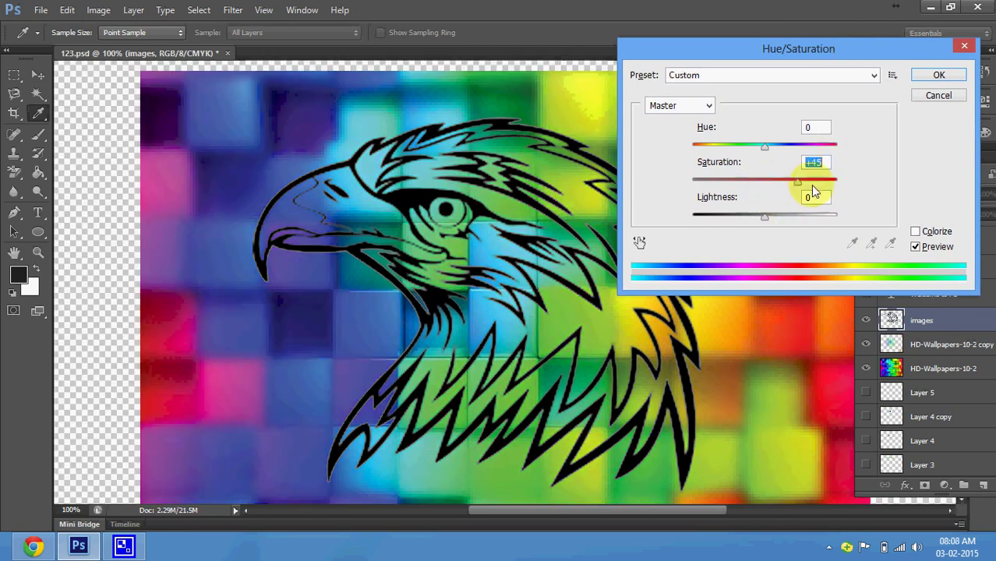
drag(765, 146, 714, 145)
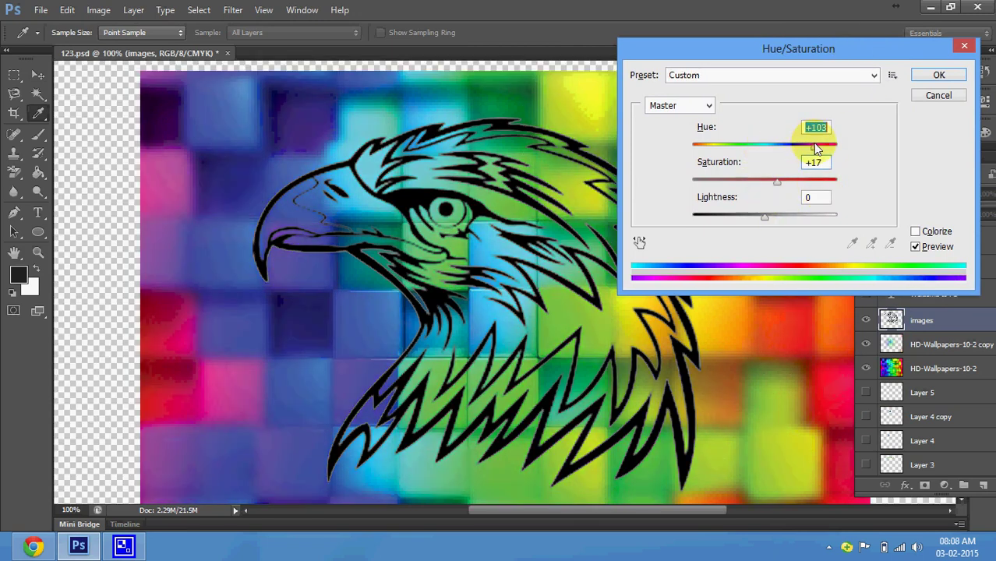
drag(766, 217, 770, 216)
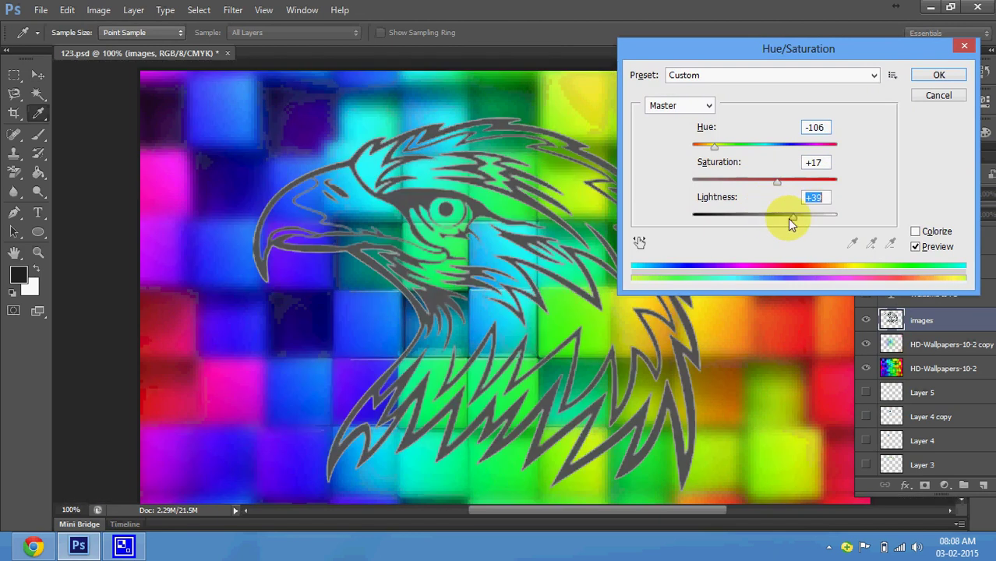
click(916, 232)
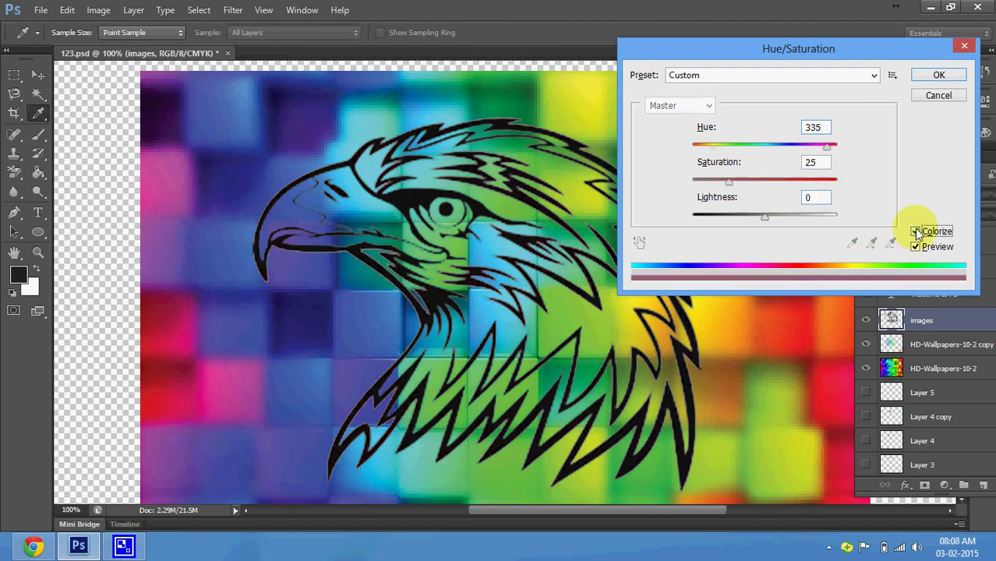
drag(778, 218, 780, 217)
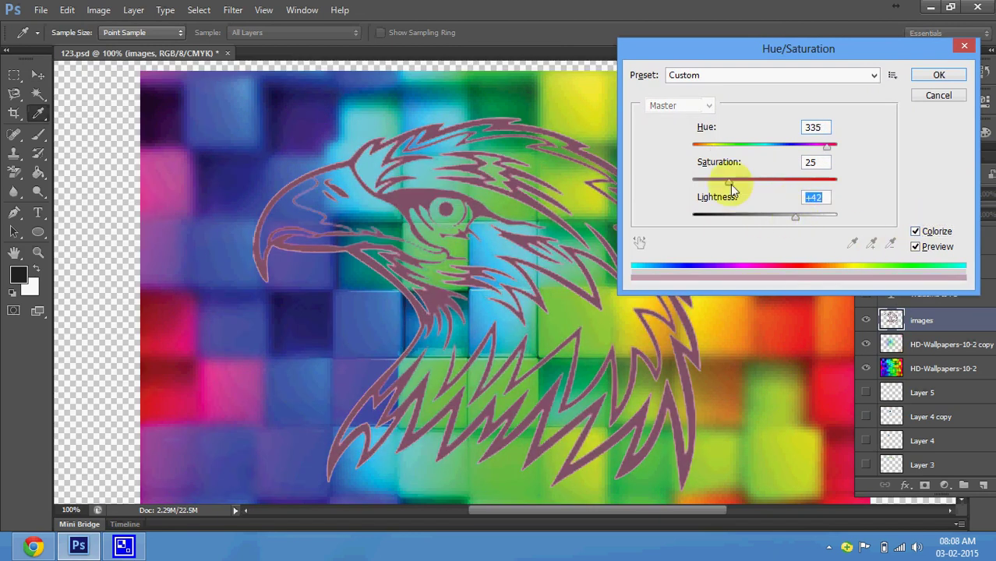
drag(729, 182, 803, 182)
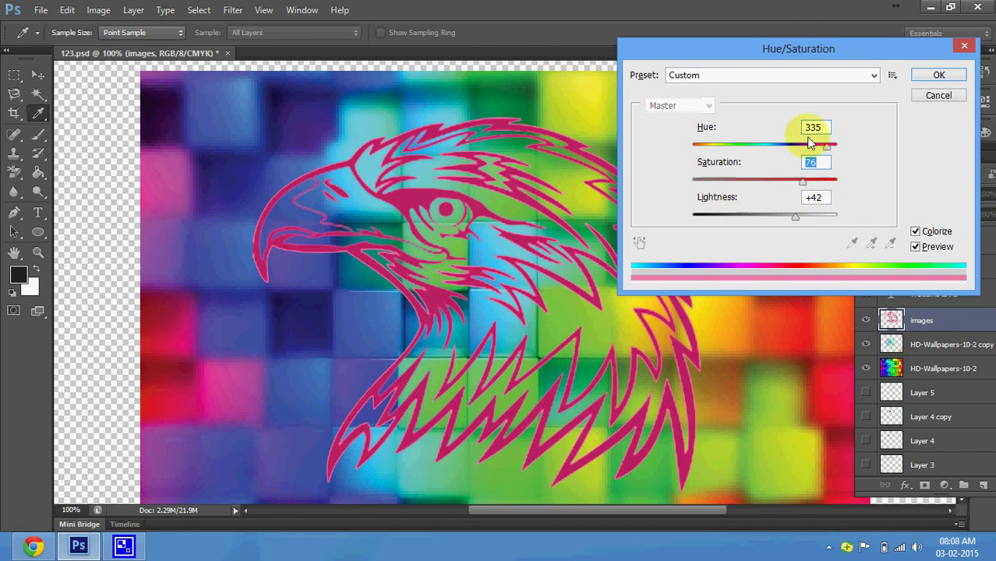
mouse_move(827, 147)
mouse_down()
mouse_move(664, 143)
mouse_move(890, 142)
mouse_up()
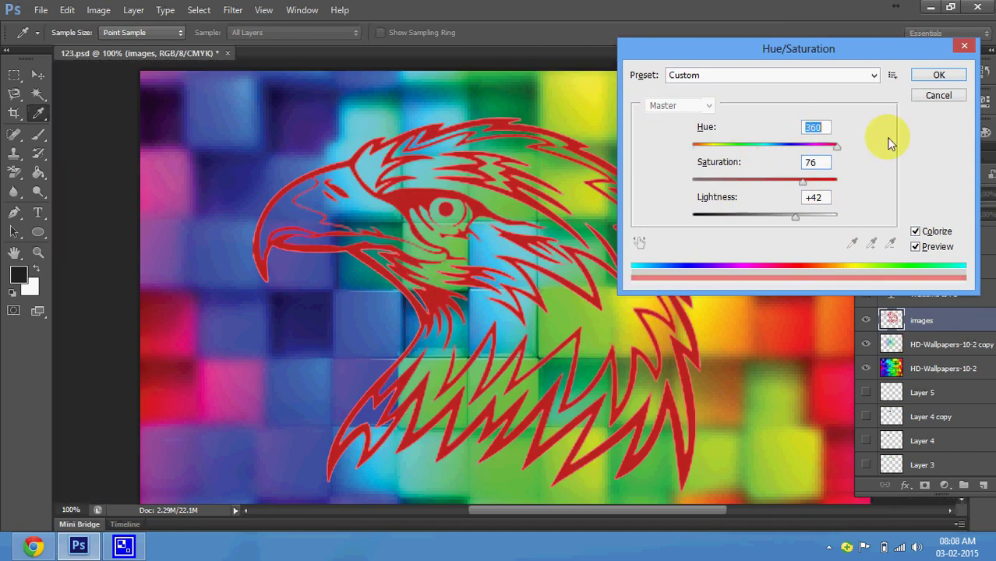
Set Saturation 0, Hue 0 and Lightness +100 to turn the eagle white, and apply.
double_click(814, 162)
text(0)
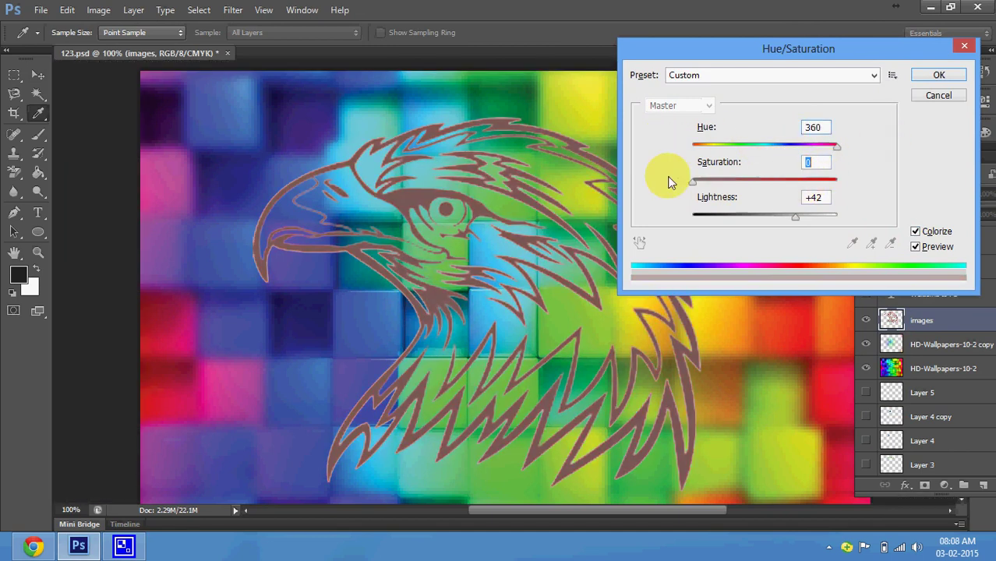
drag(836, 146, 671, 138)
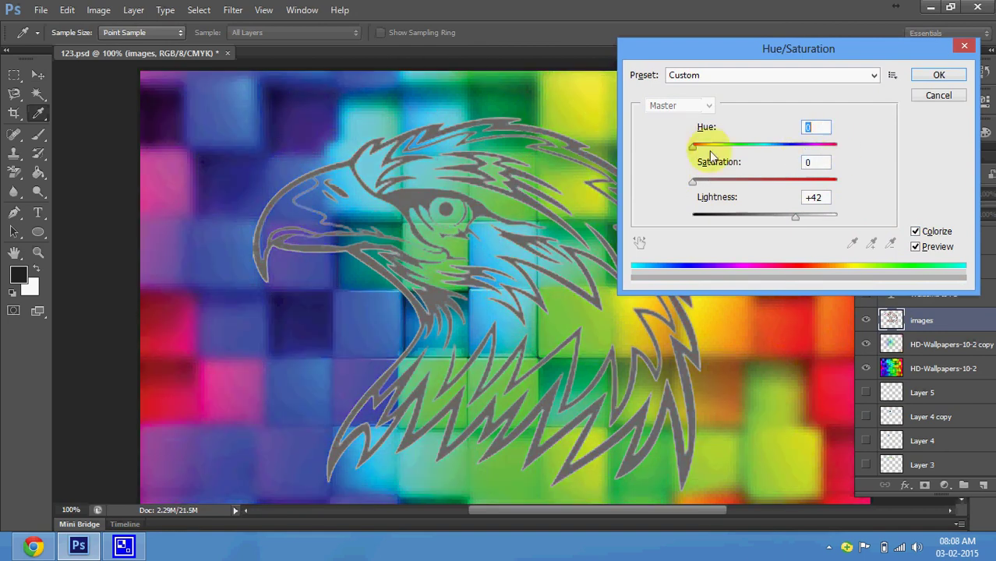
drag(727, 204, 904, 193)
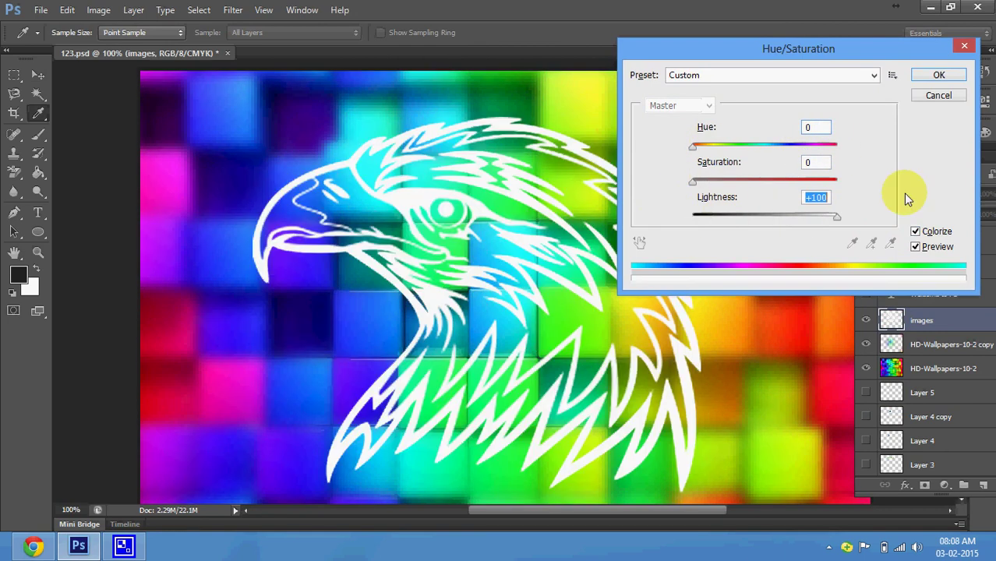
click(931, 75)
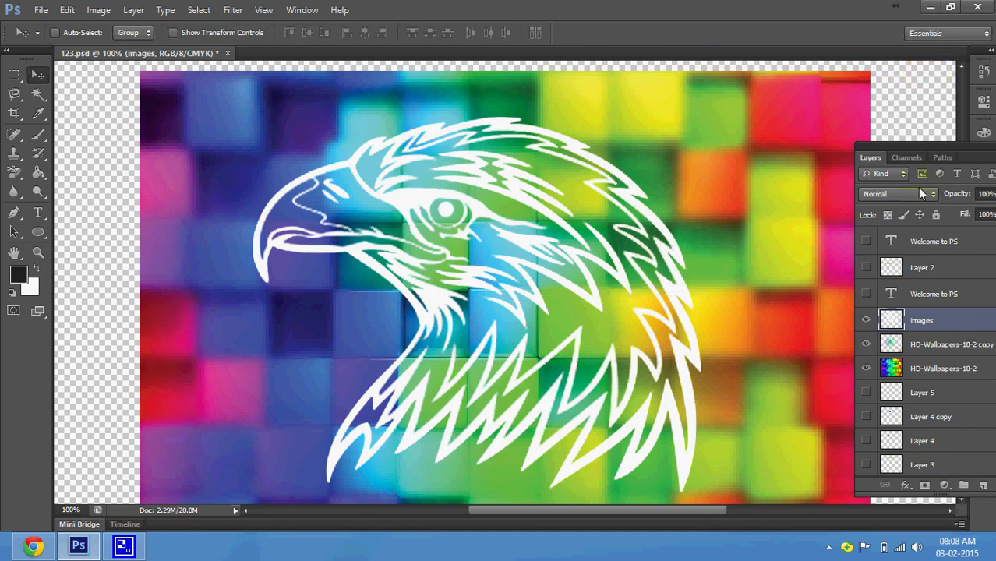
Free-transform the eagle, scaling it down to about 28%.
drag(916, 158, 872, 146)
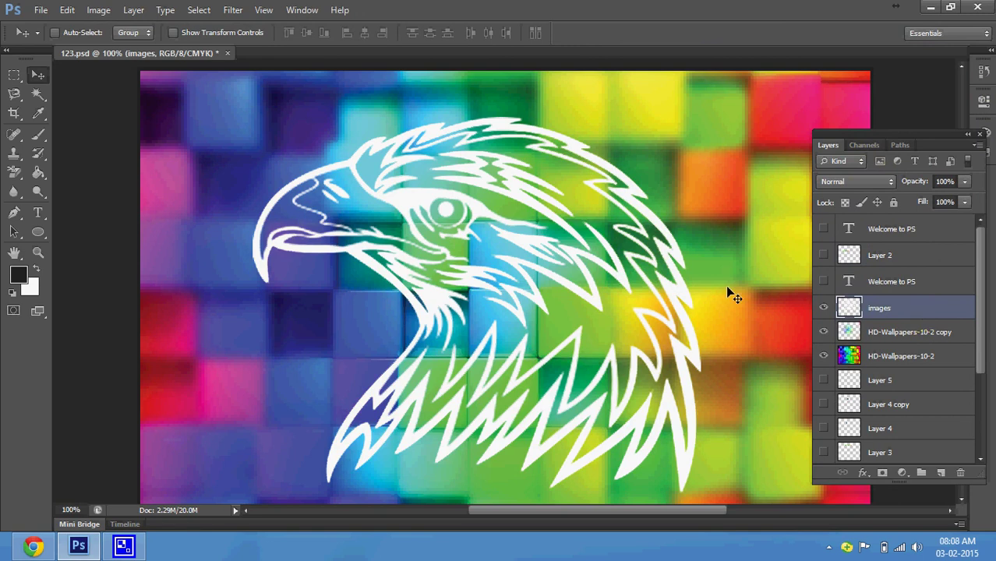
key(ctrl+t)
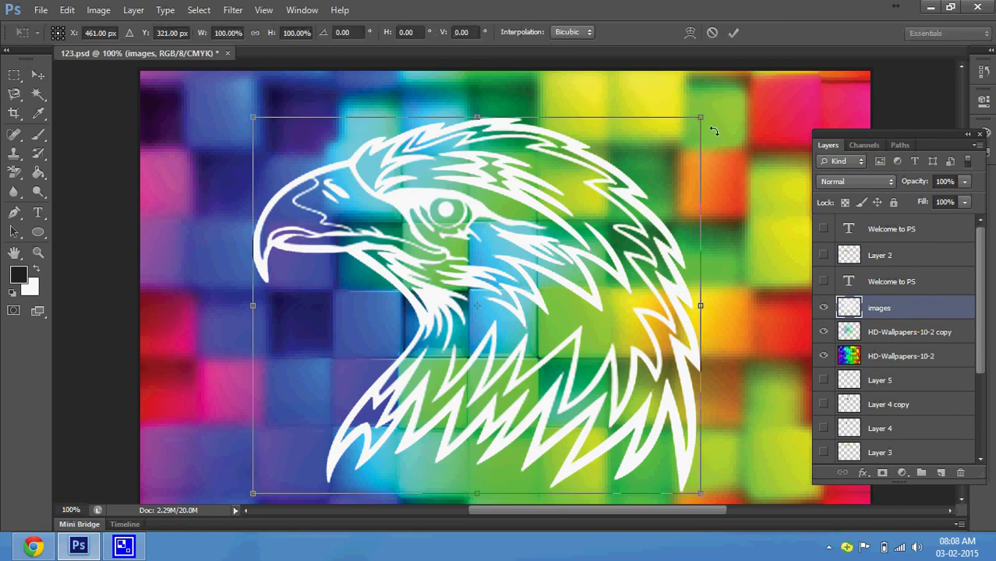
mouse_move(701, 117)
mouse_down()
mouse_move(639, 274)
mouse_move(604, 331)
mouse_up()
key(Return)
Drag the shrunken eagle into the wallpaper's top-left corner, then open the screen recorder's tray menu.
drag(518, 284, 720, 145)
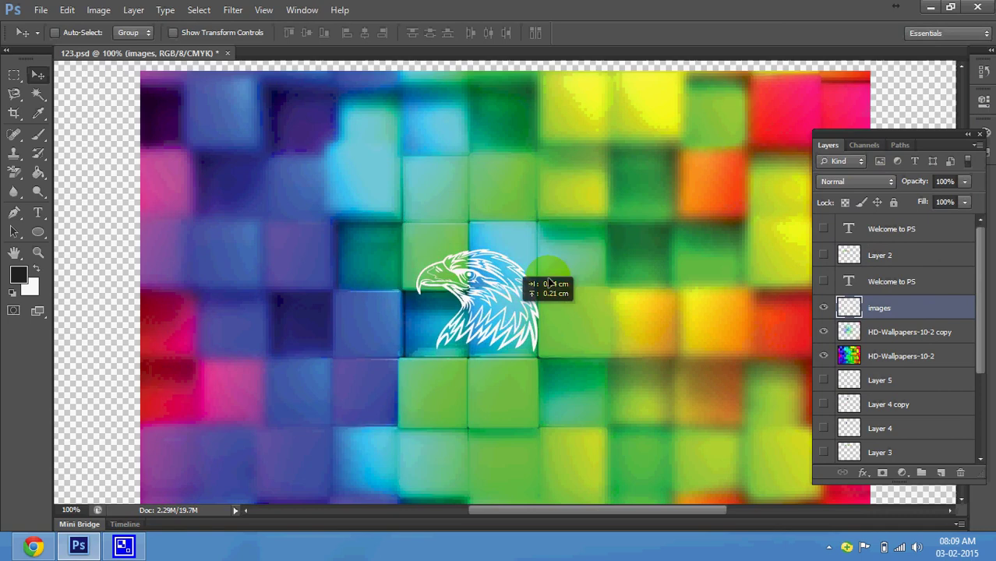
drag(705, 186, 251, 219)
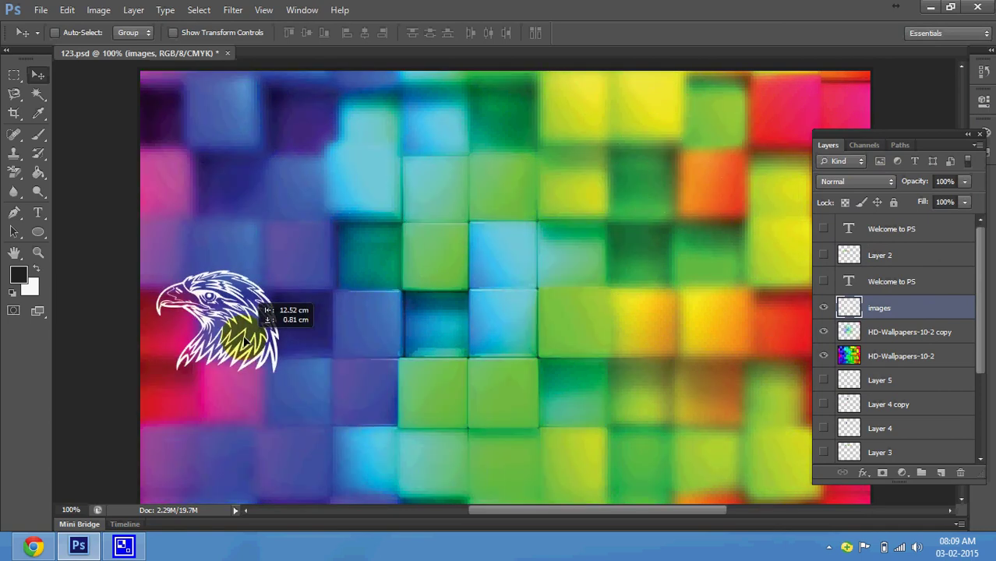
drag(252, 219, 251, 235)
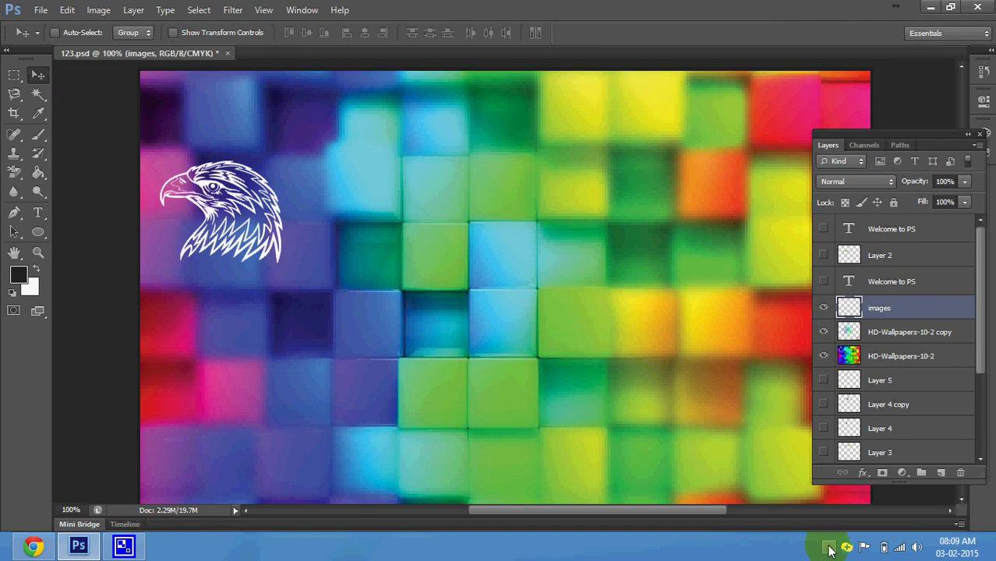
click(830, 550)
right_click(804, 470)
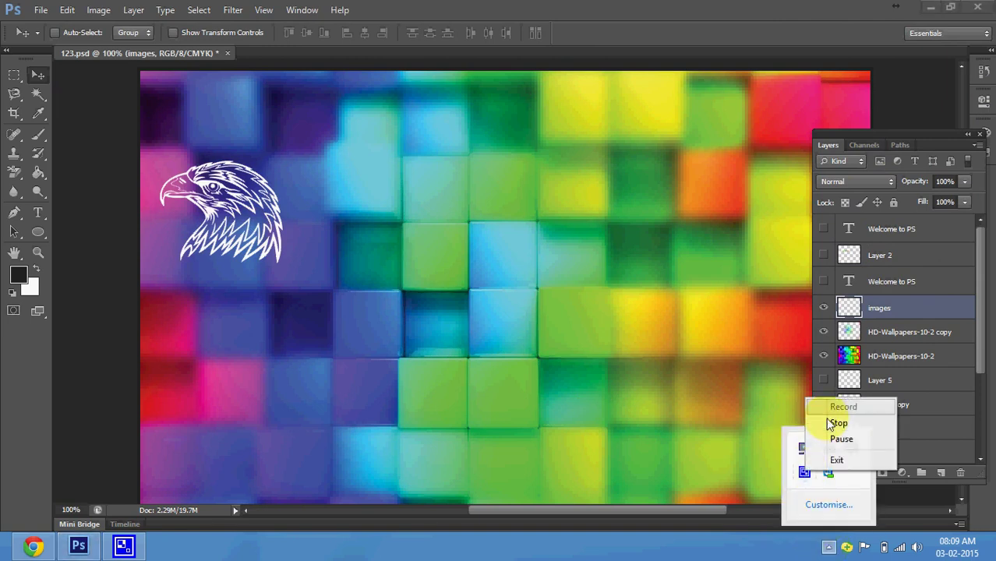